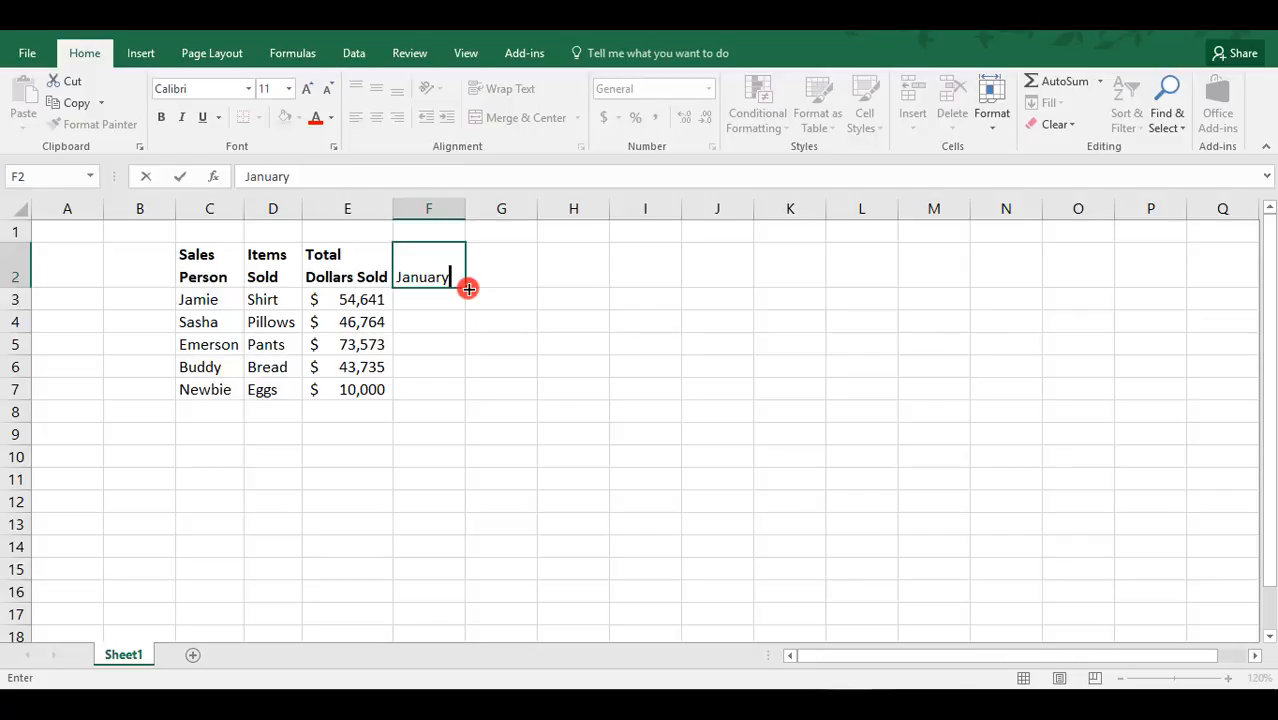
- Fill the month series from January in F2 across to December in Q2
left_click_drag(468, 288, 1227, 265)
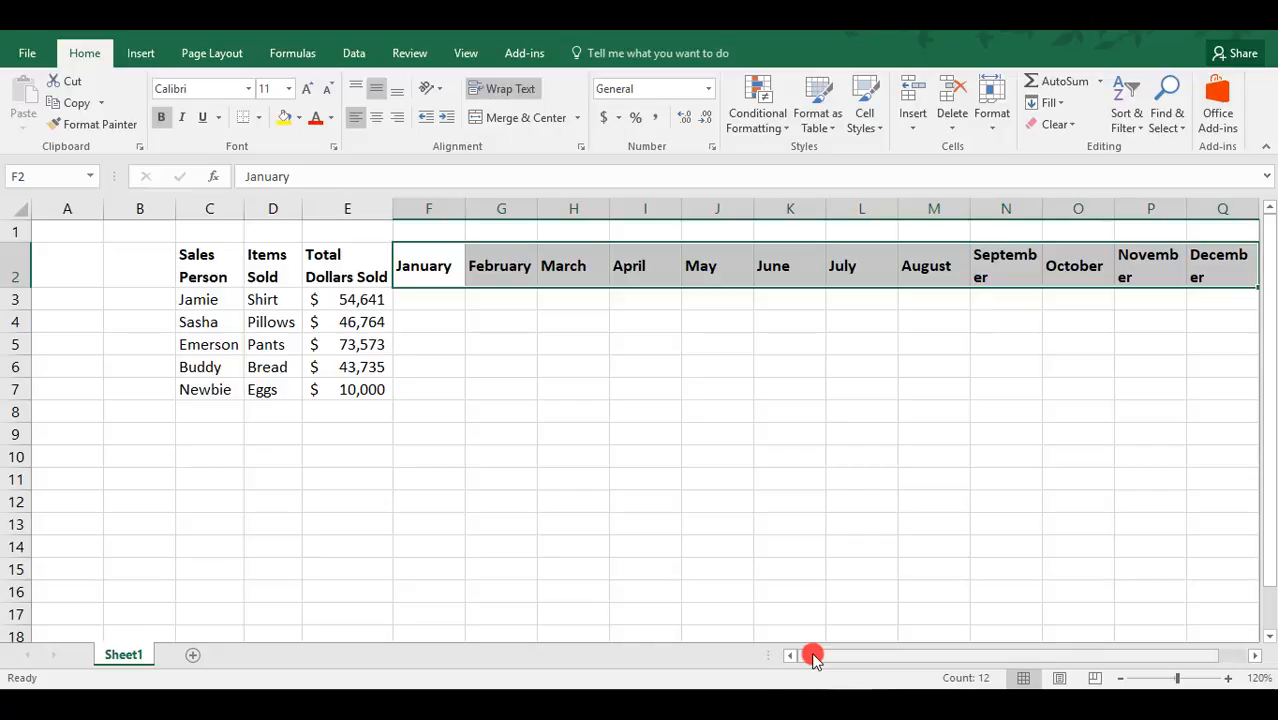
- Create a custom list with the entries Shirt, Pillows, Pants, Bread, Eggs in the advanced Excel options
left_click(20, 53)
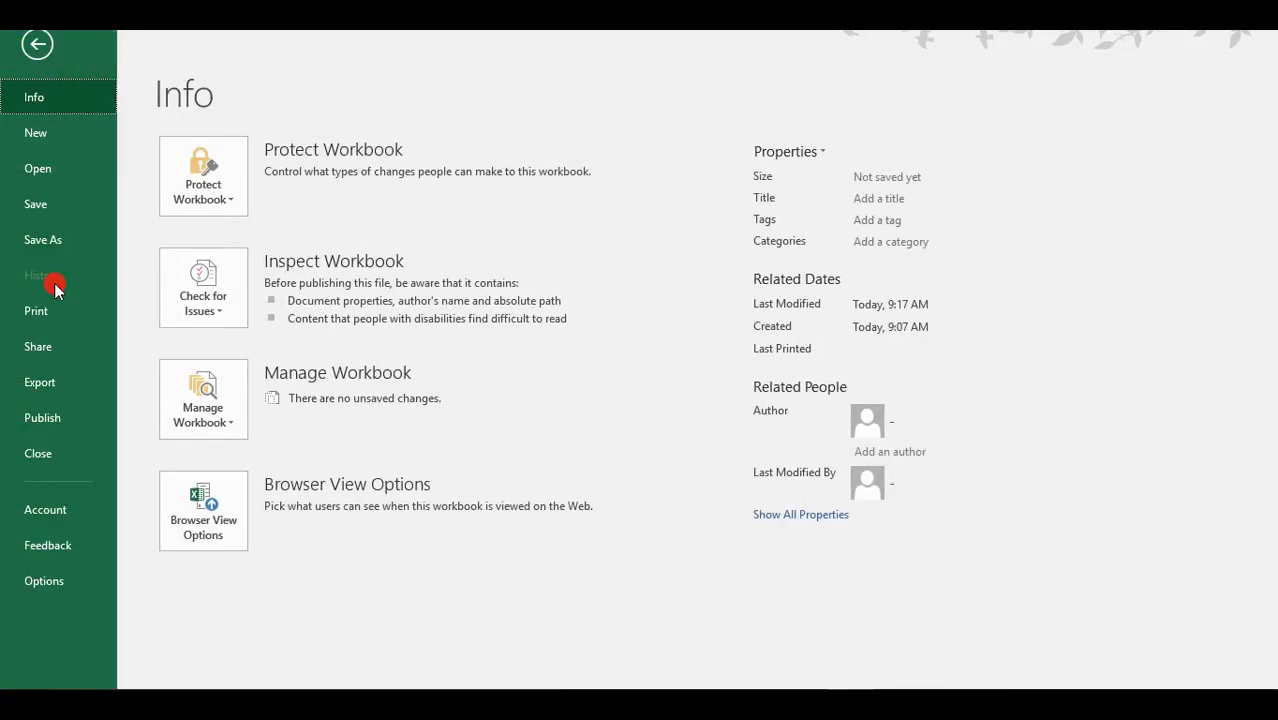
left_click(72, 590)
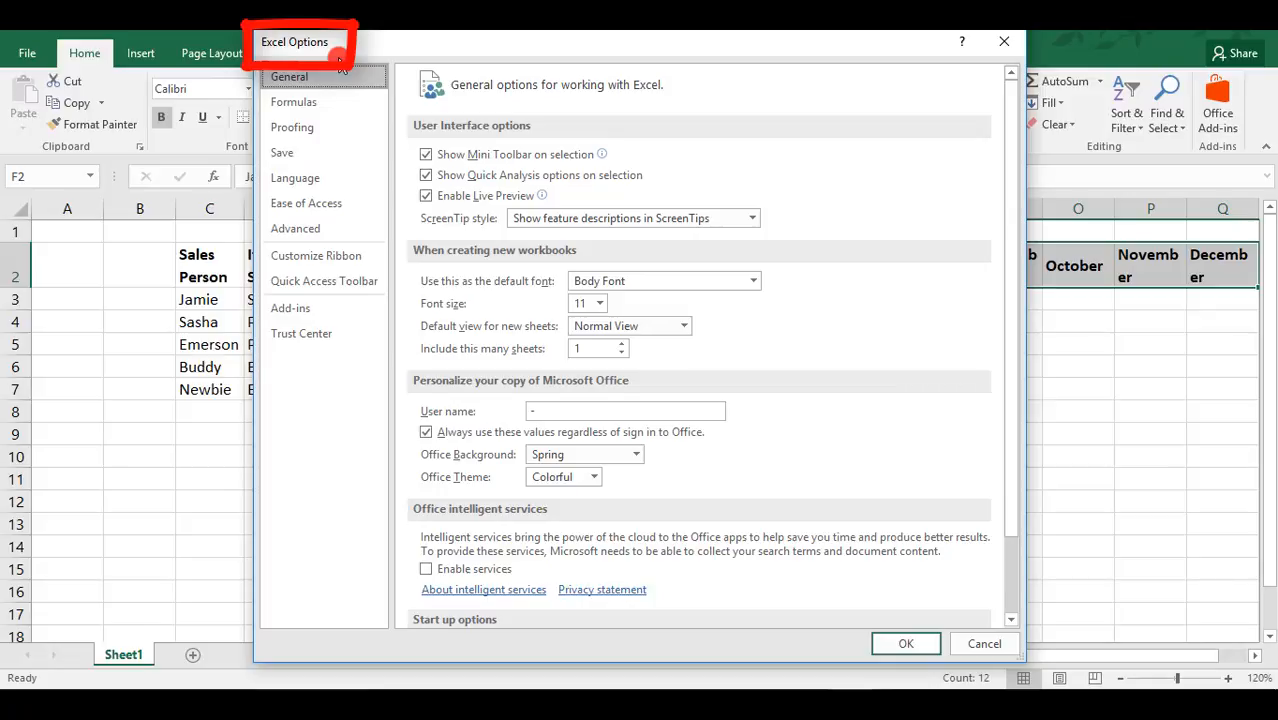
left_click(326, 233)
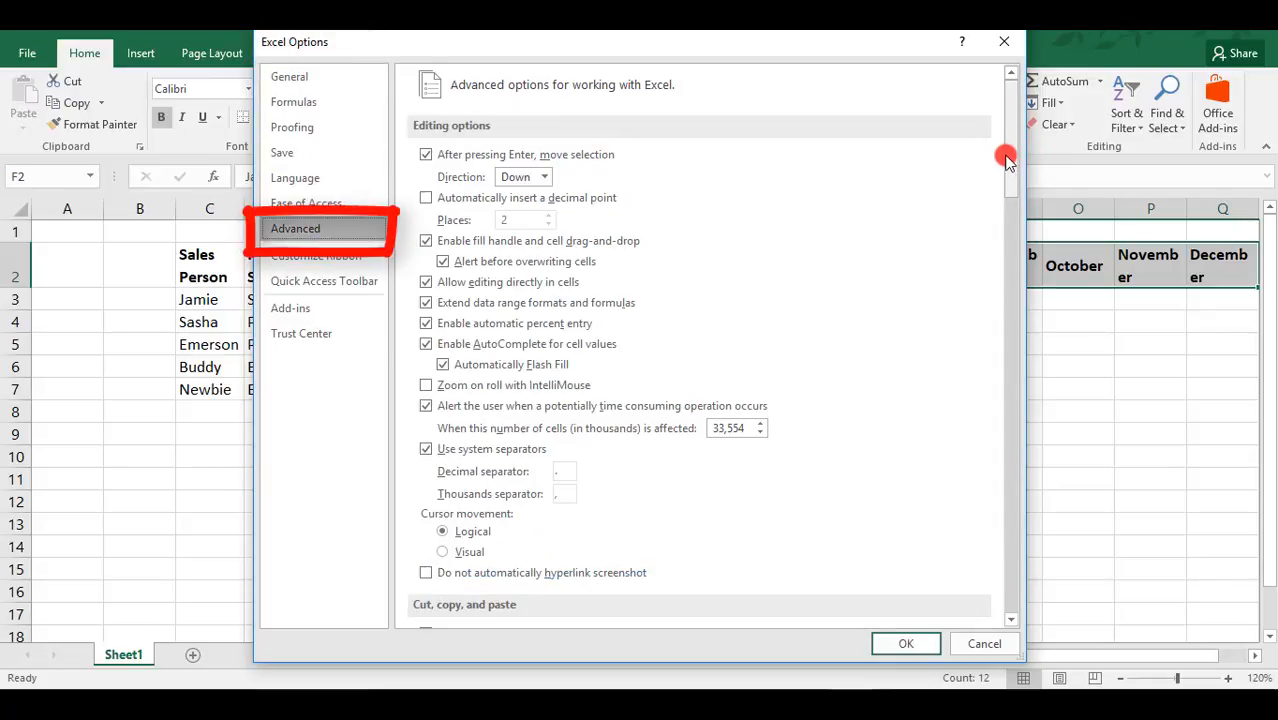
mouse_move(1004, 157)
left_mouse_down()
mouse_move(1013, 275)
mouse_move(993, 548)
left_mouse_up()
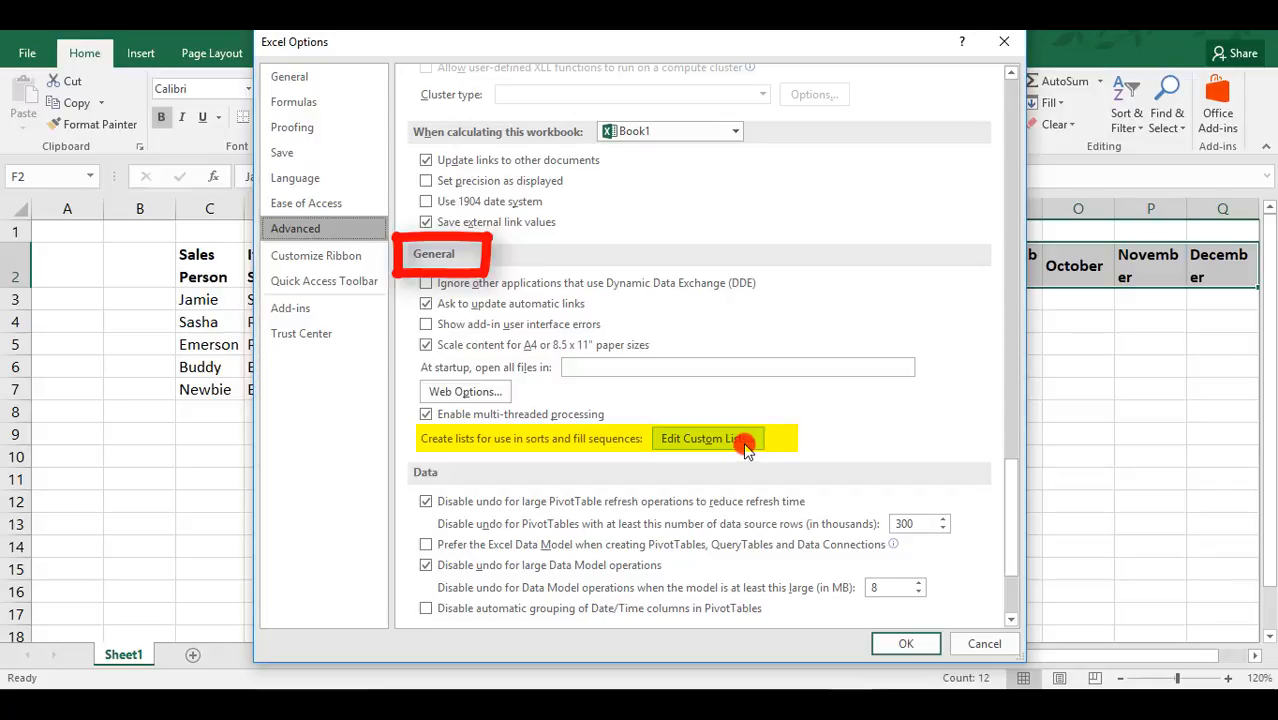
left_click(705, 439)
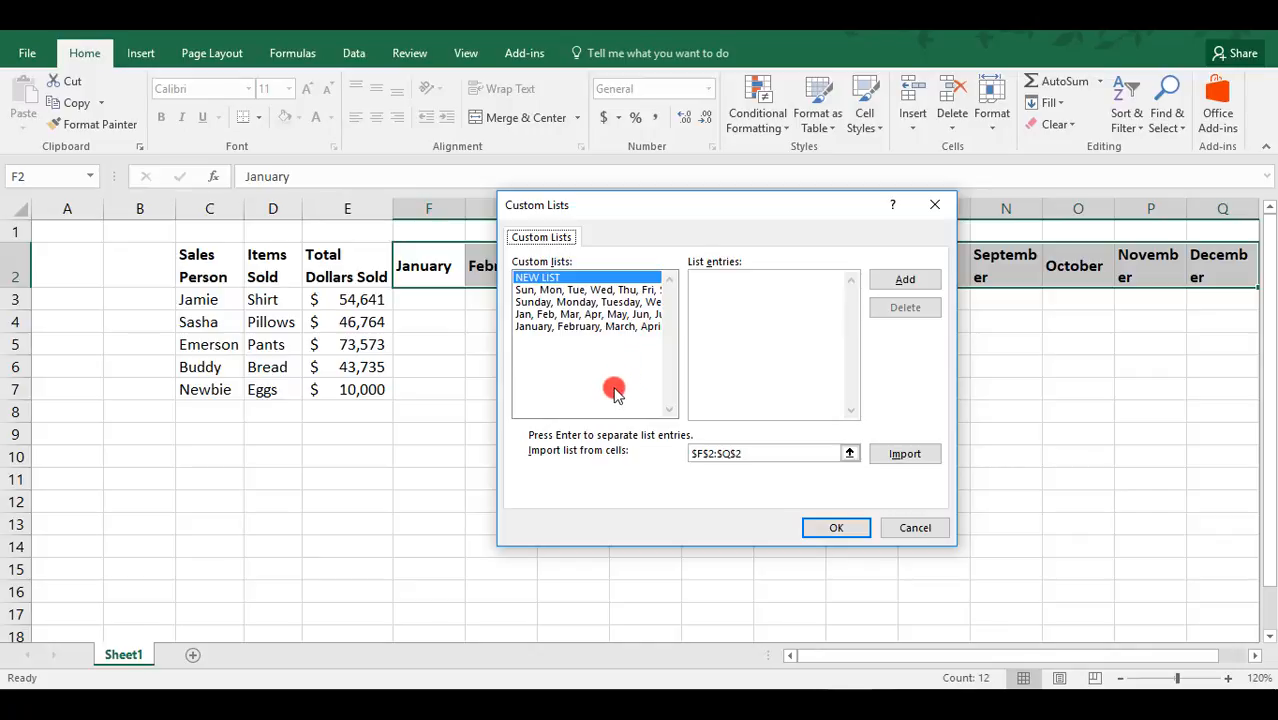
left_click(784, 344)
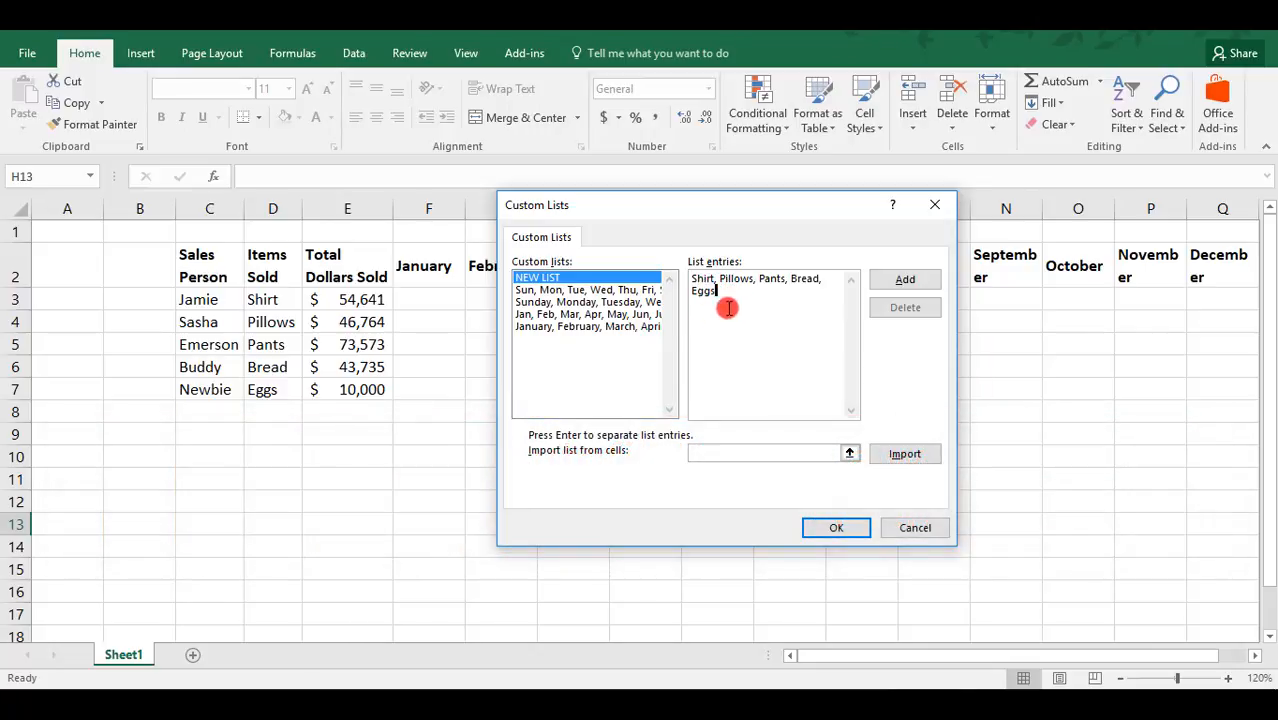
left_click(912, 279)
left_click(845, 540)
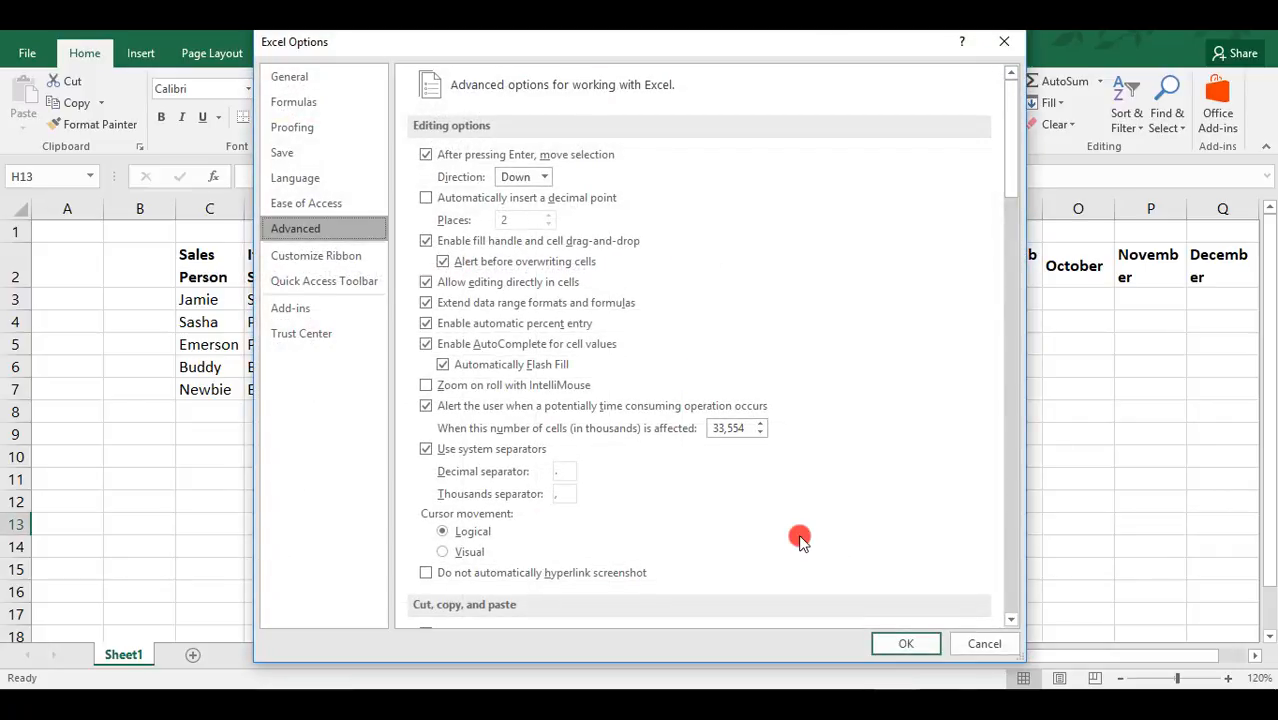
left_click(904, 644)
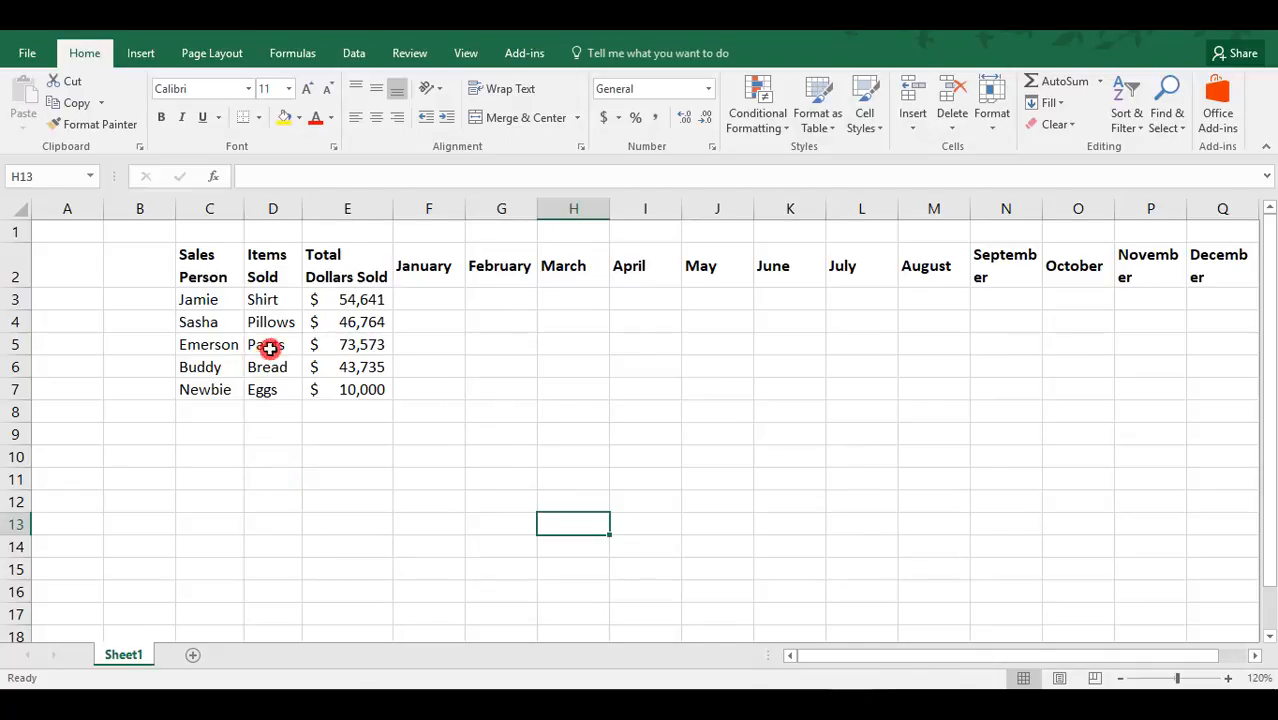
- Clear the Items Sold entries in D3:D7
left_click_drag(278, 301, 268, 389)
key("Delete")
key("Down")
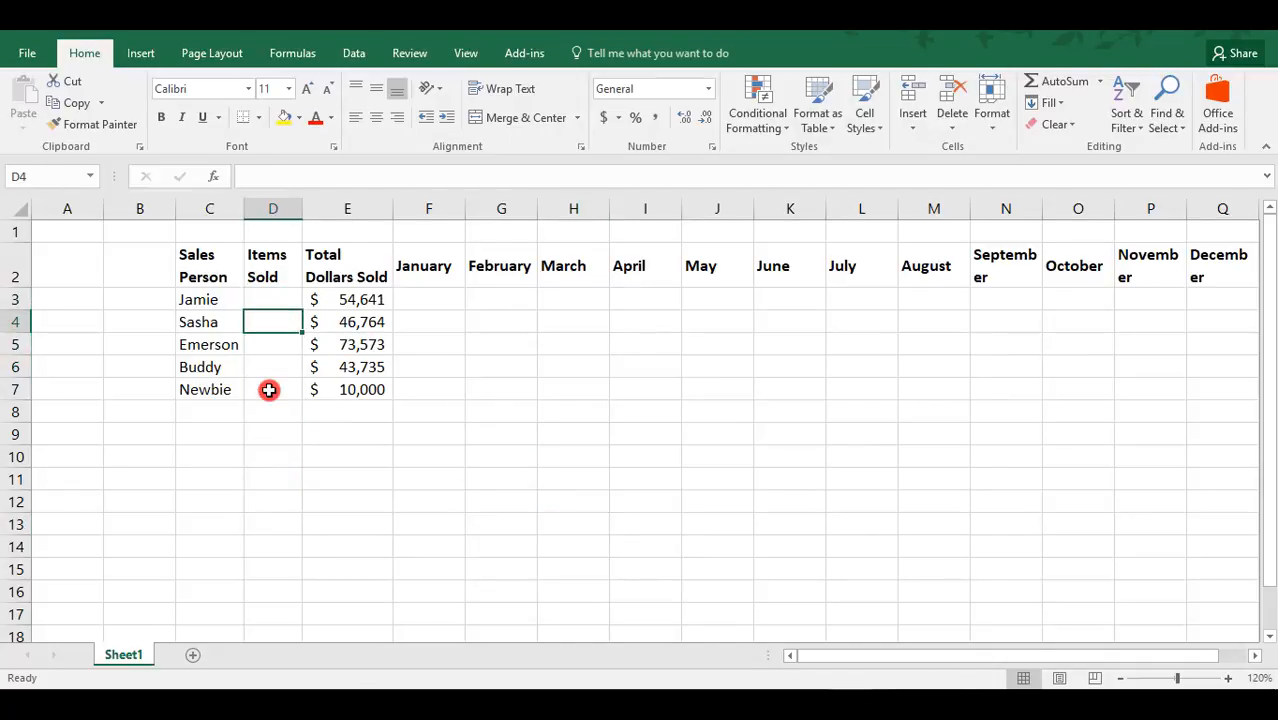
- Enter Shirt in D3 and fill the custom item series down to D7
key("Up")
type("Sh")
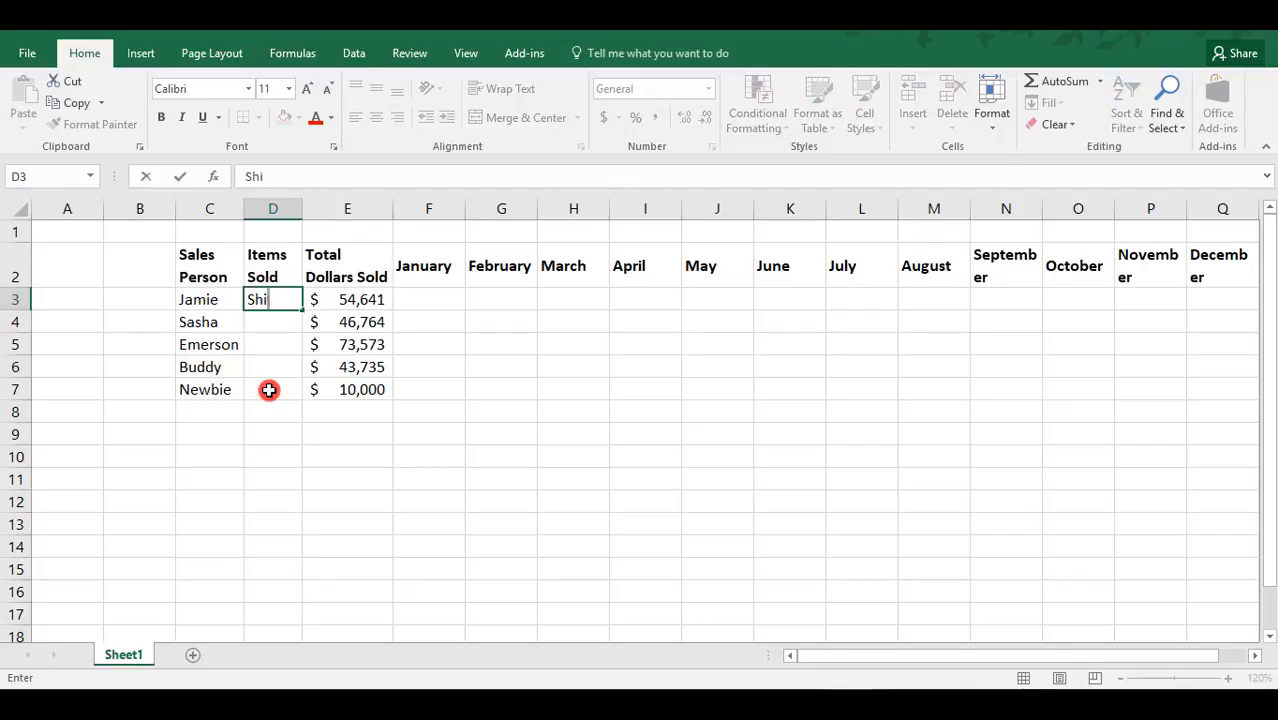
key("Return")
key("Up")
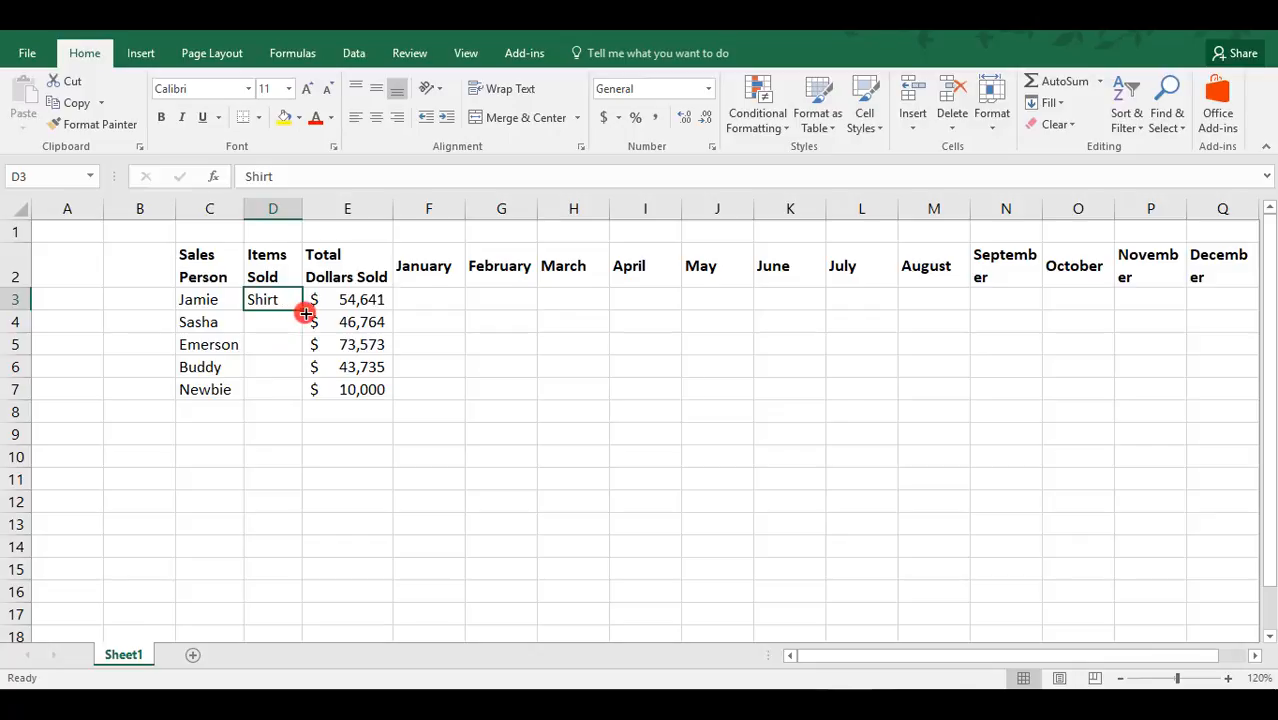
left_click_drag(305, 313, 303, 394)
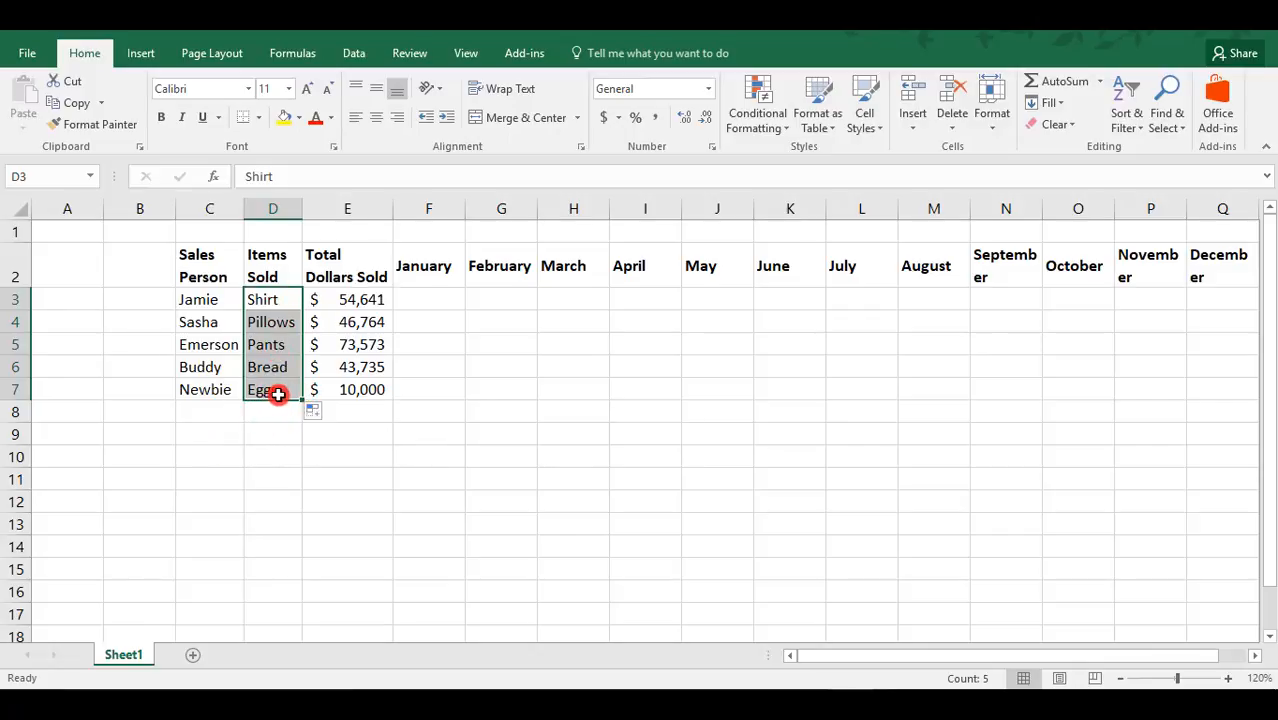
- Extend the item series down to D13 and undo that fill
left_click_drag(301, 401, 301, 401)
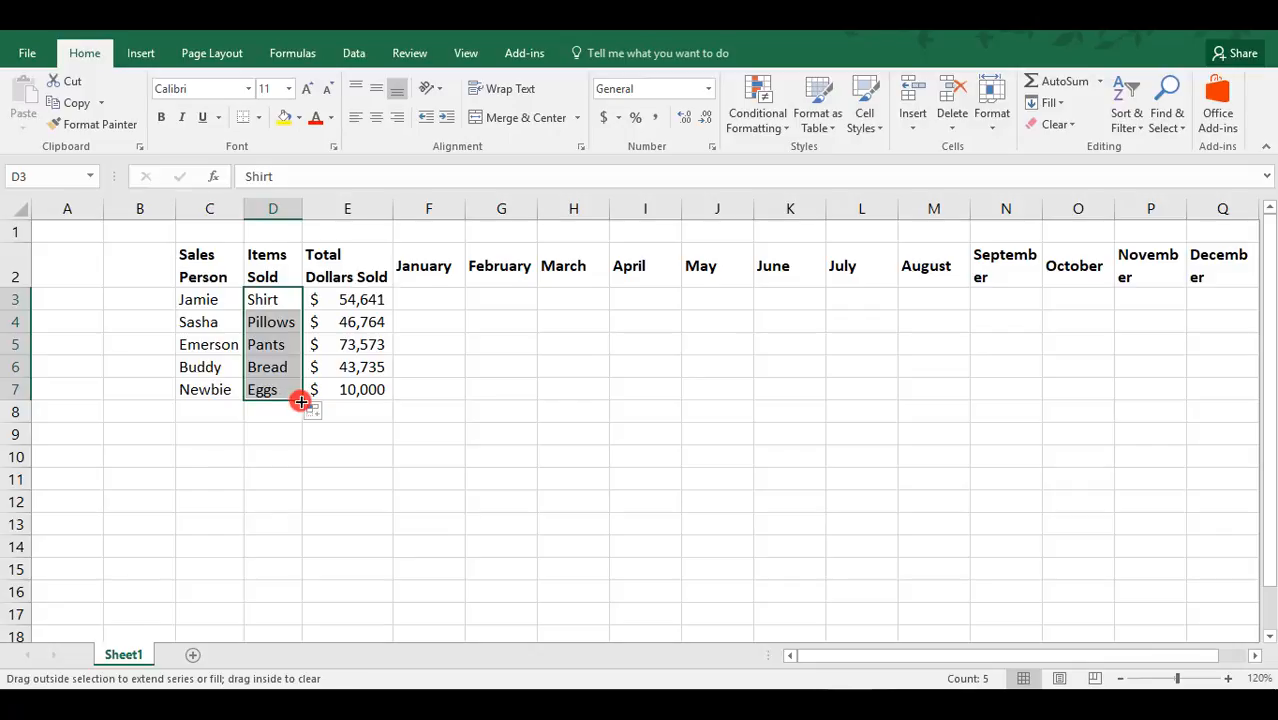
left_click_drag(301, 401, 291, 528)
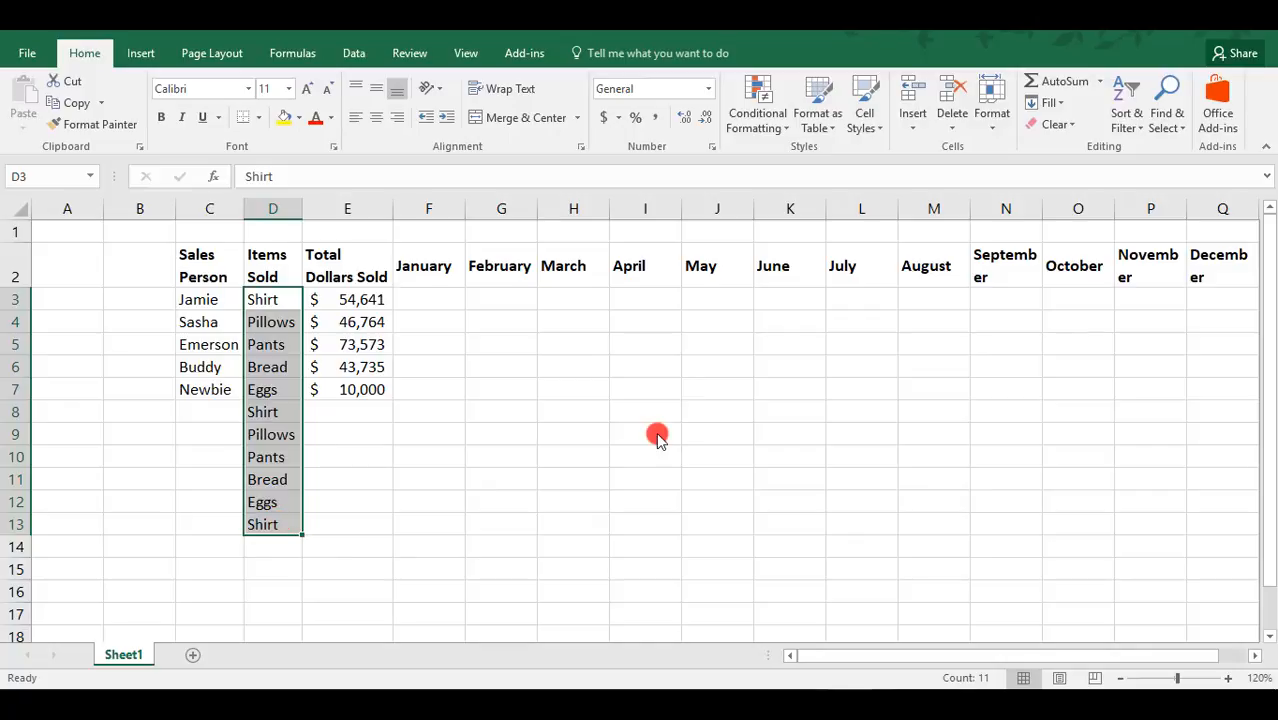
key("ctrl+z")
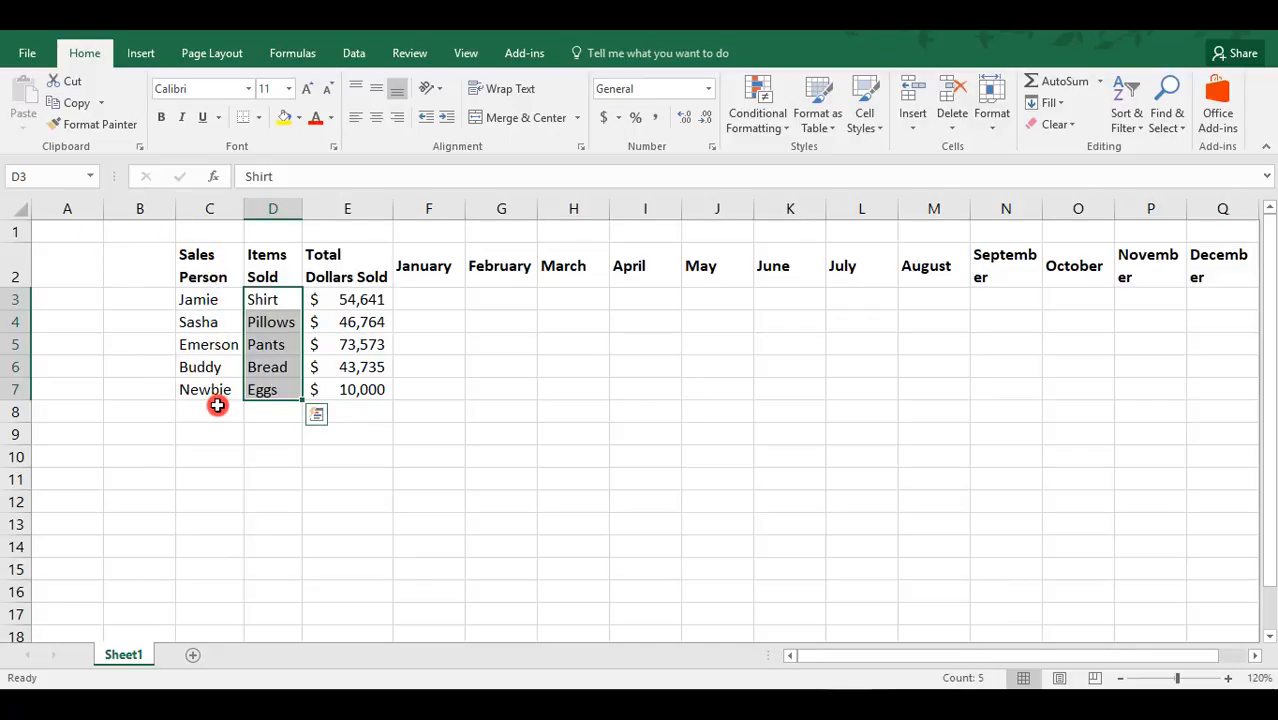
- Import cells C2:C7, the Sales Person heading and the names below it, as a new custom list in the advanced Excel options
left_click(26, 55)
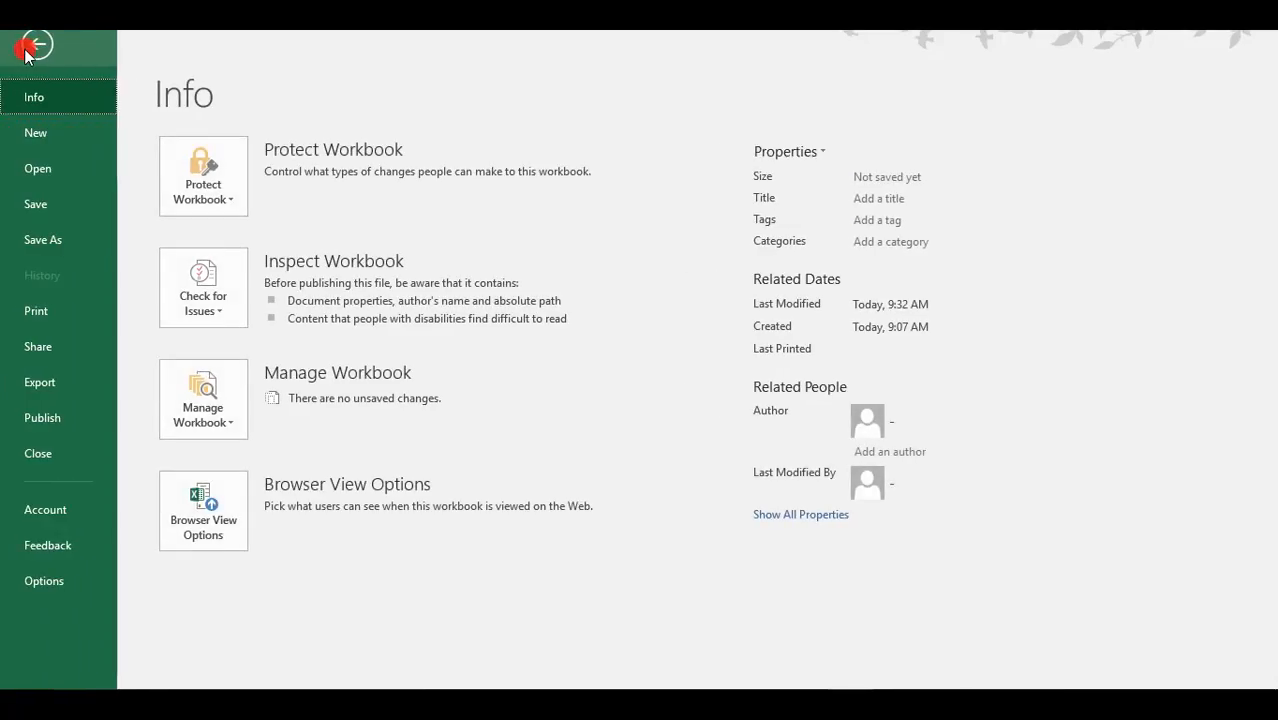
left_click(40, 591)
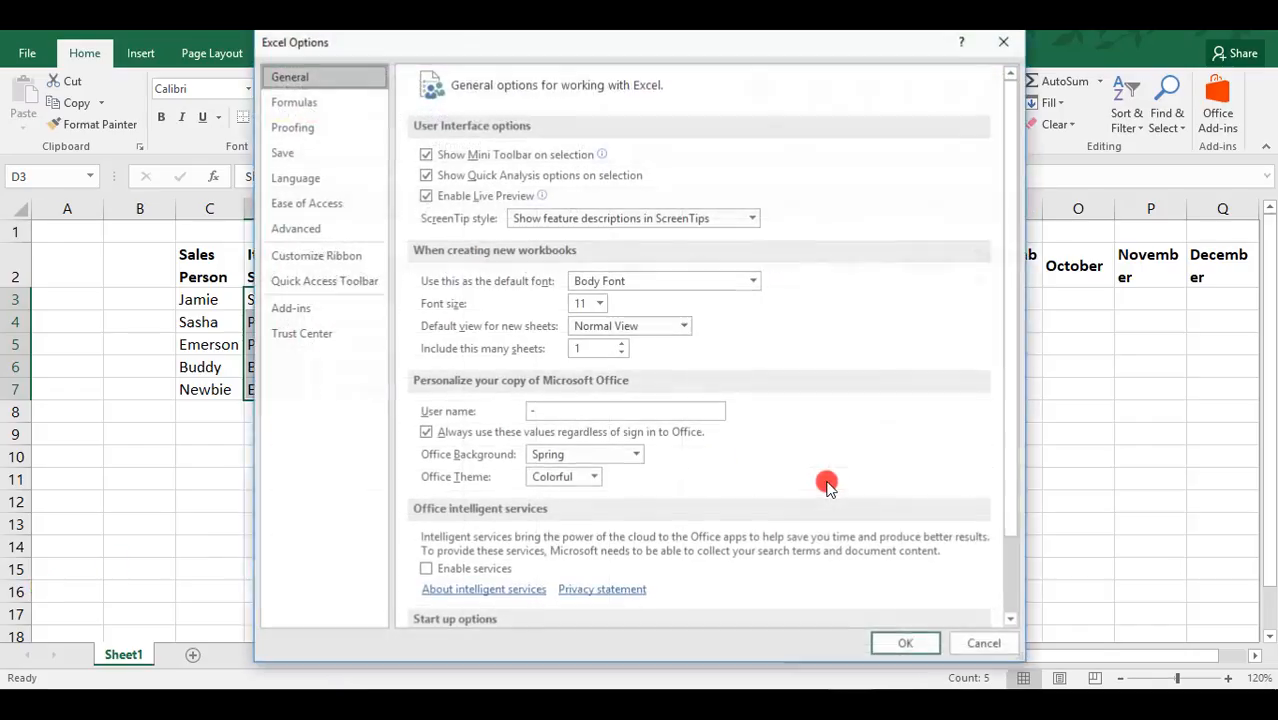
left_click(325, 229)
left_click_drag(1017, 481, 942, 505)
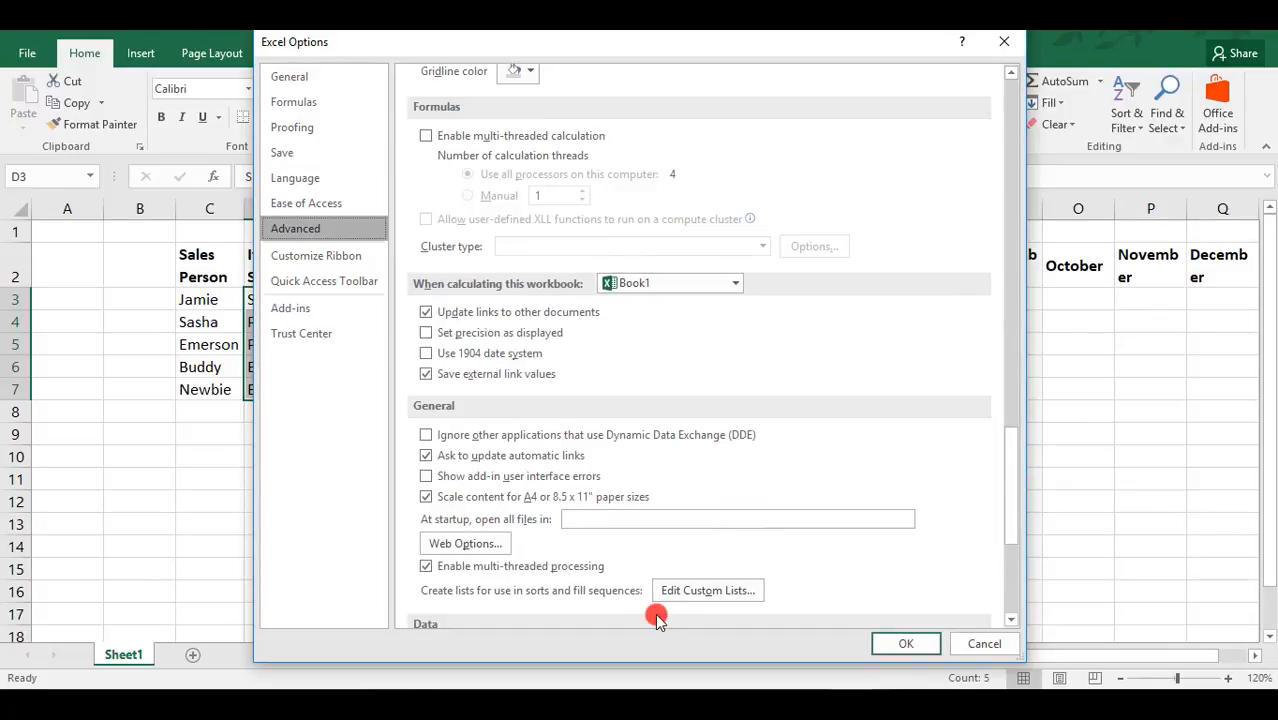
left_click(735, 592)
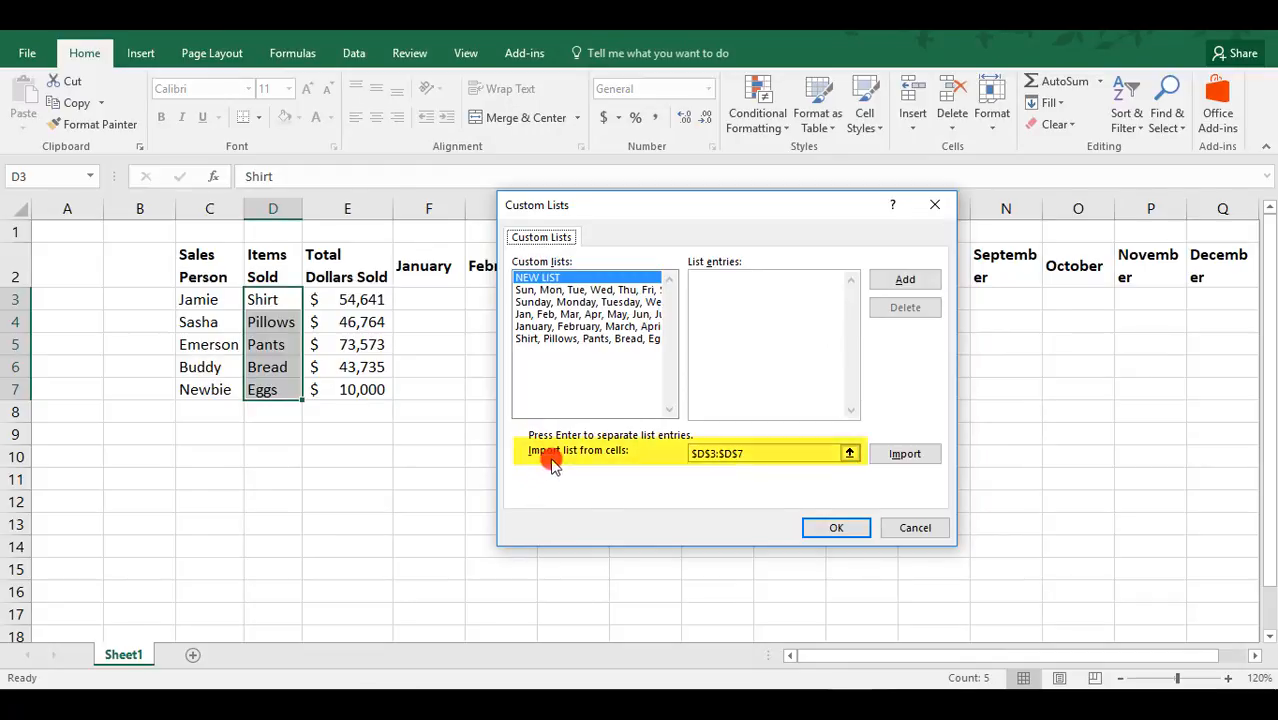
left_click_drag(754, 453, 637, 451)
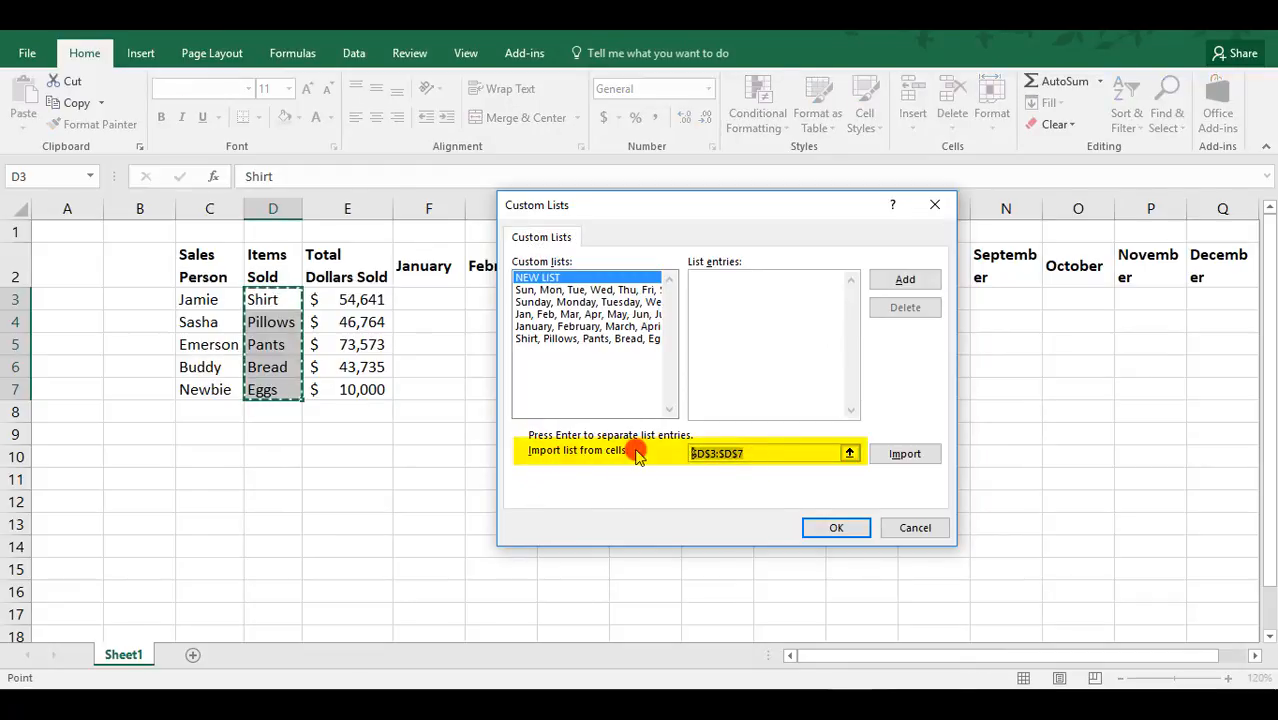
key("BackSpace")
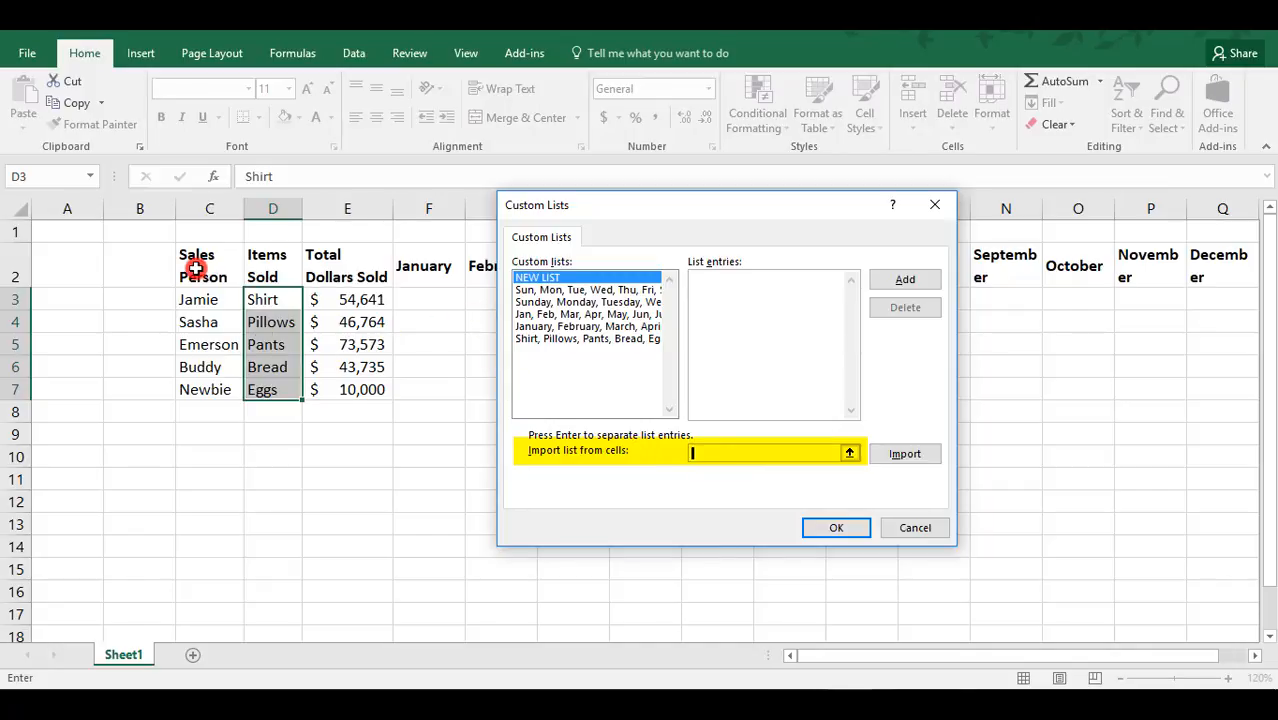
left_click_drag(196, 268, 188, 388)
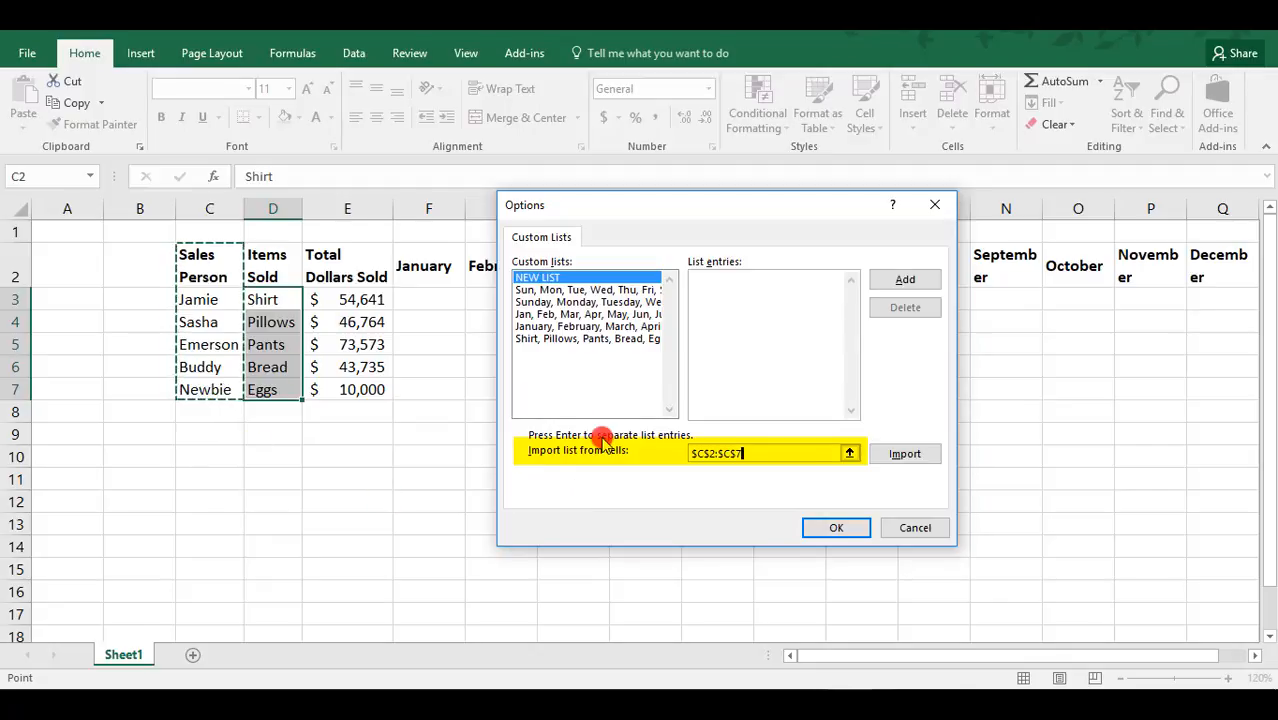
left_click(895, 458)
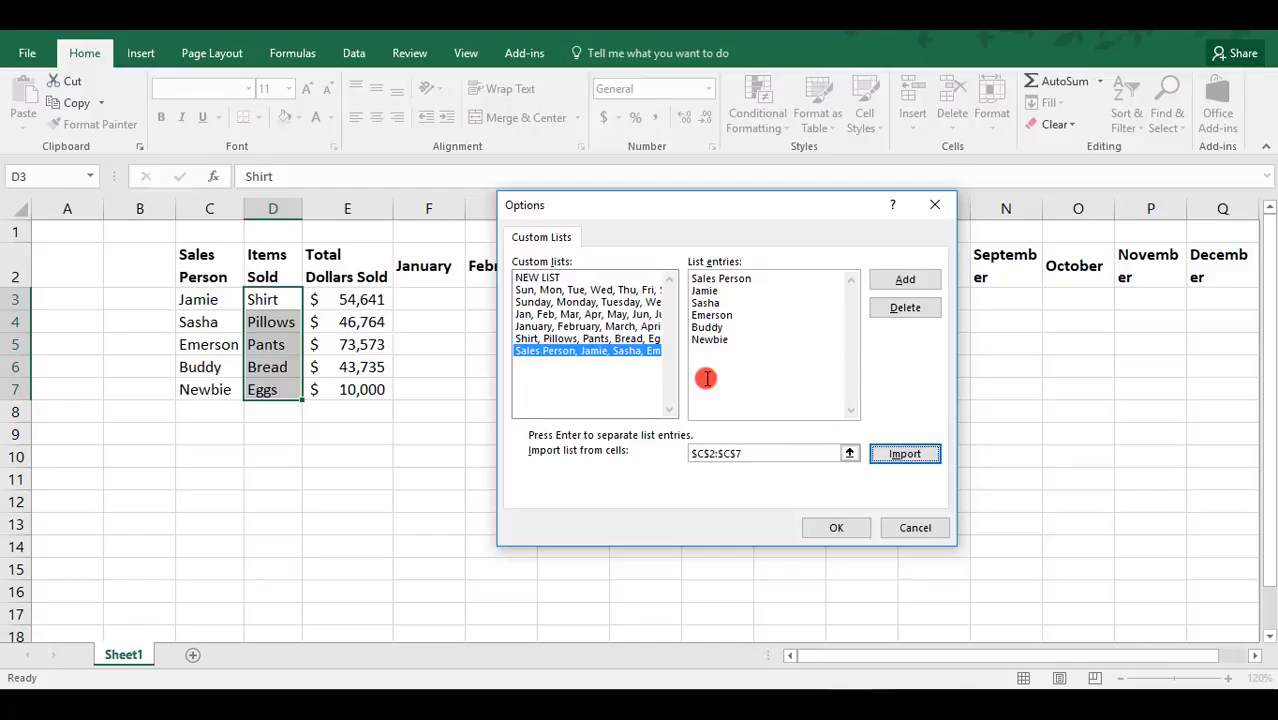
left_click(818, 530)
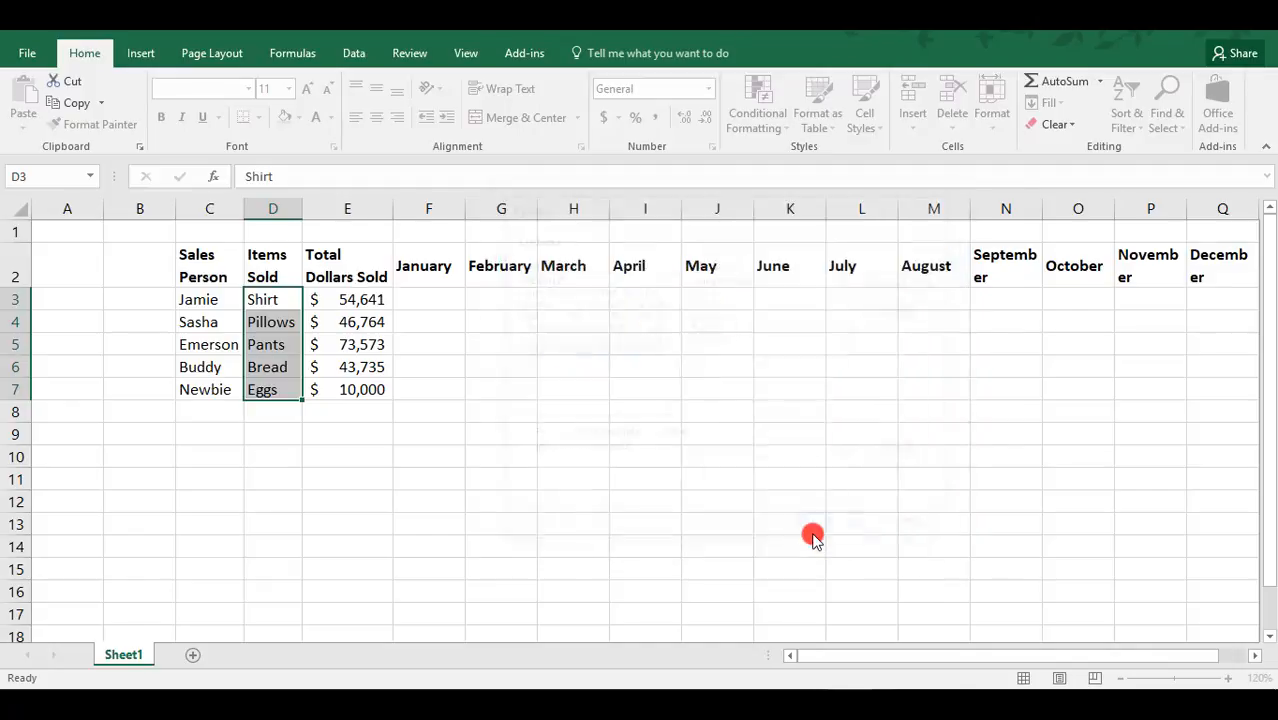
left_click(904, 643)
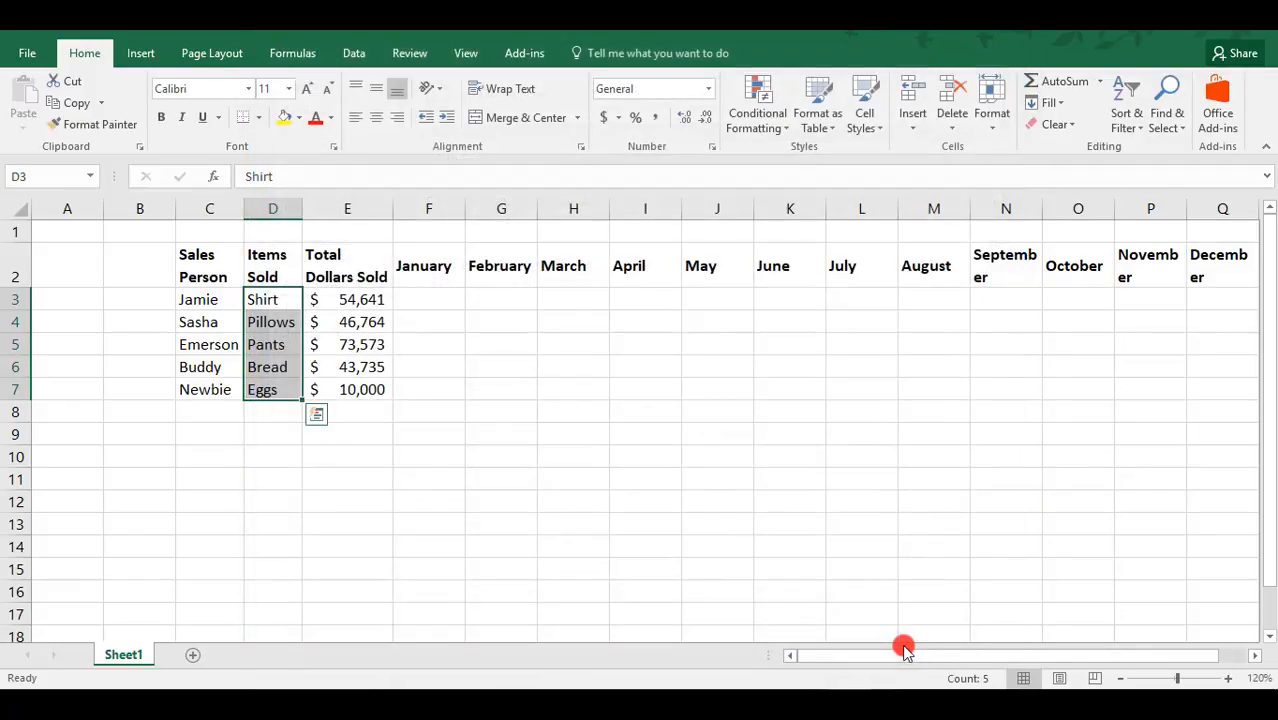
- Clear the Sales Person heading and the names below it in C2:C7
left_click(193, 280)
key("shift+Down")
key("shift+Down")
key("shift+Down")
key("shift+Down")
key("shift+Down")
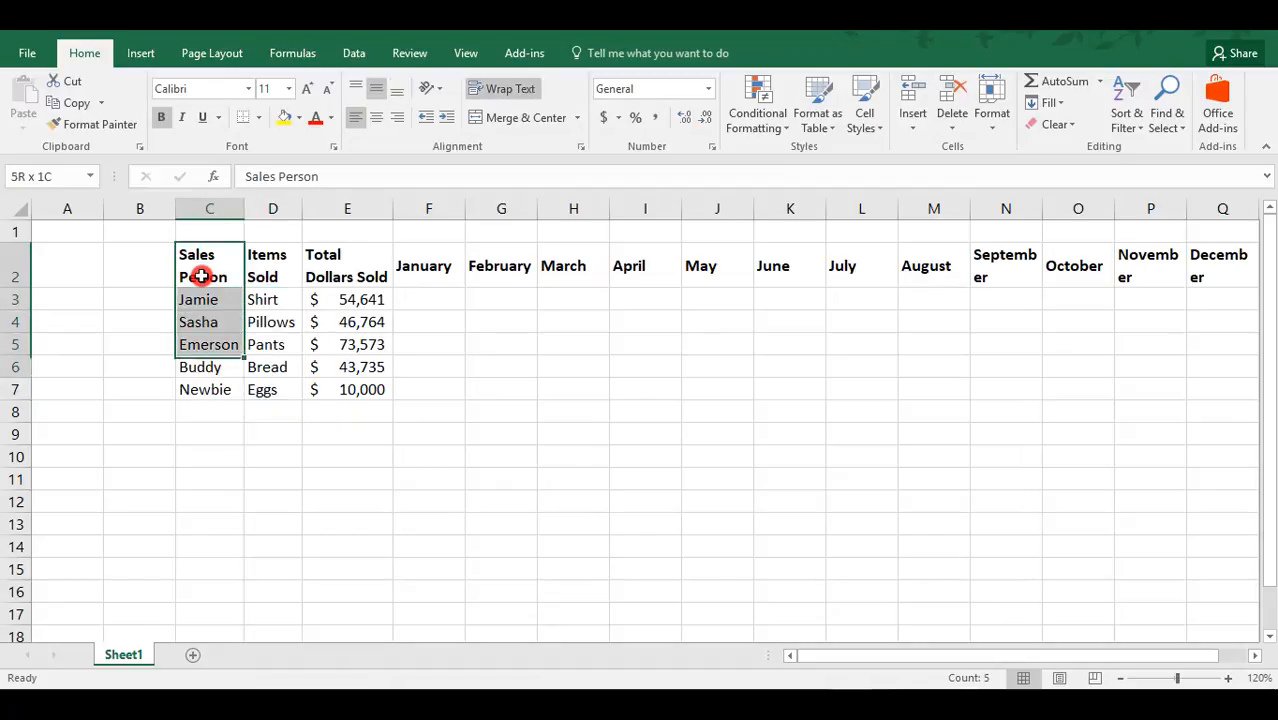
key("Delete")
key("Up")
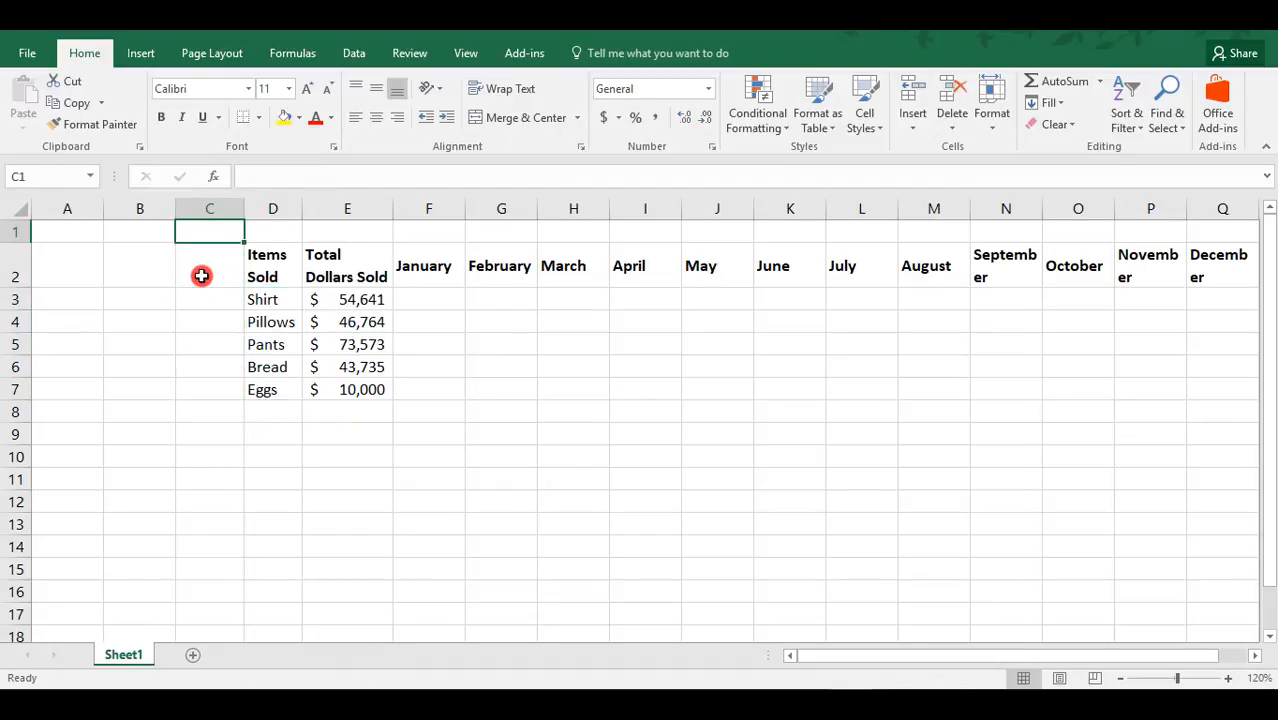
- Enter Sales Person in C2 and fill the imported custom list down to C7
left_click(201, 276)
type("Sales p")
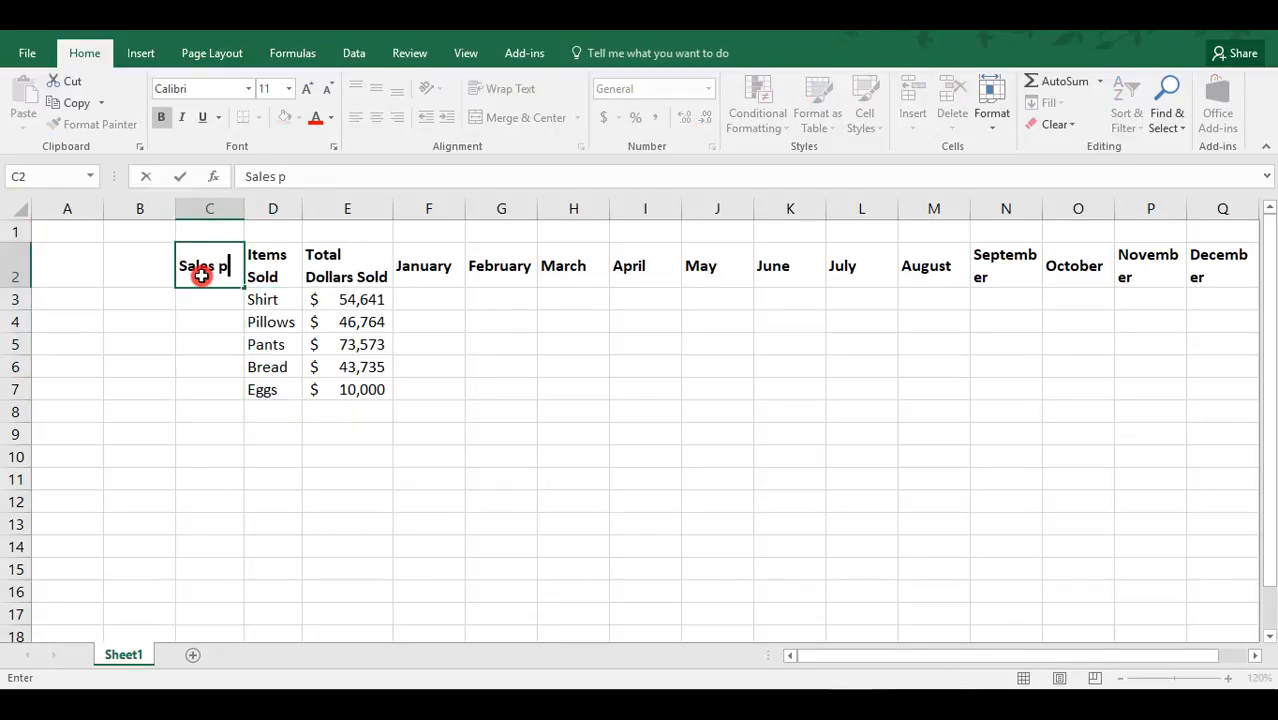
key("BackSpace")
type("Person")
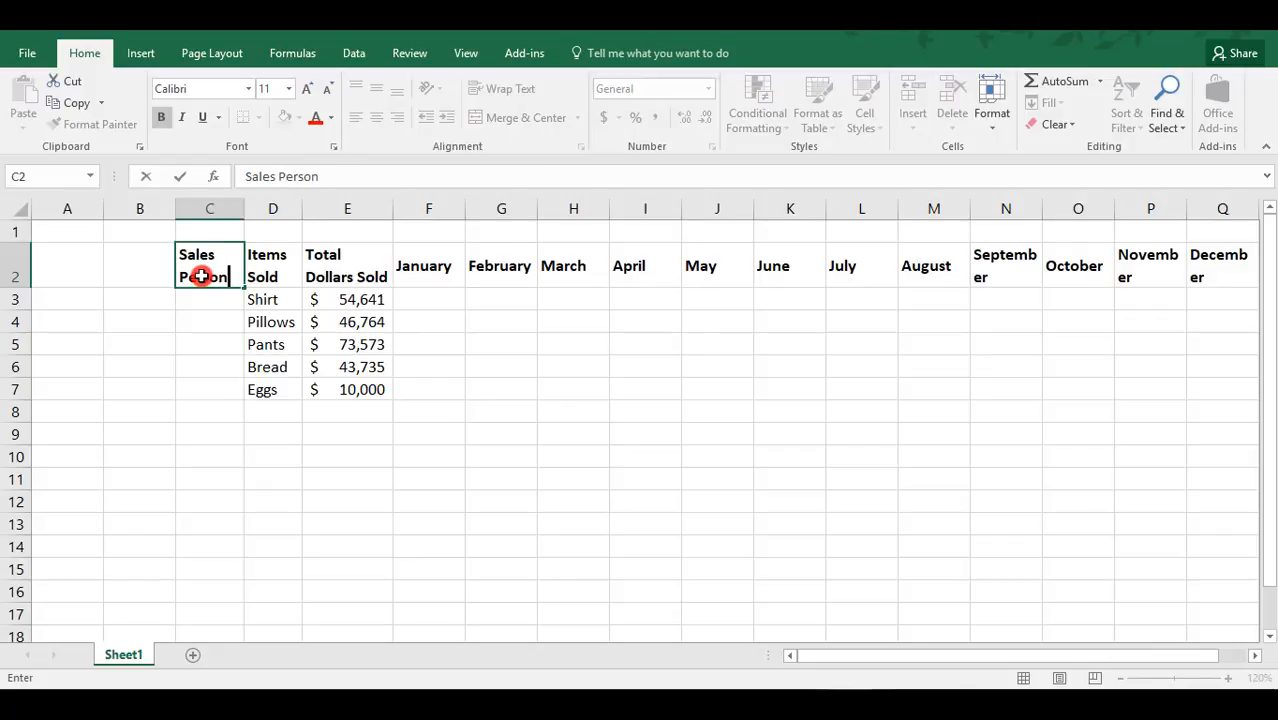
key("Return")
left_click(226, 275)
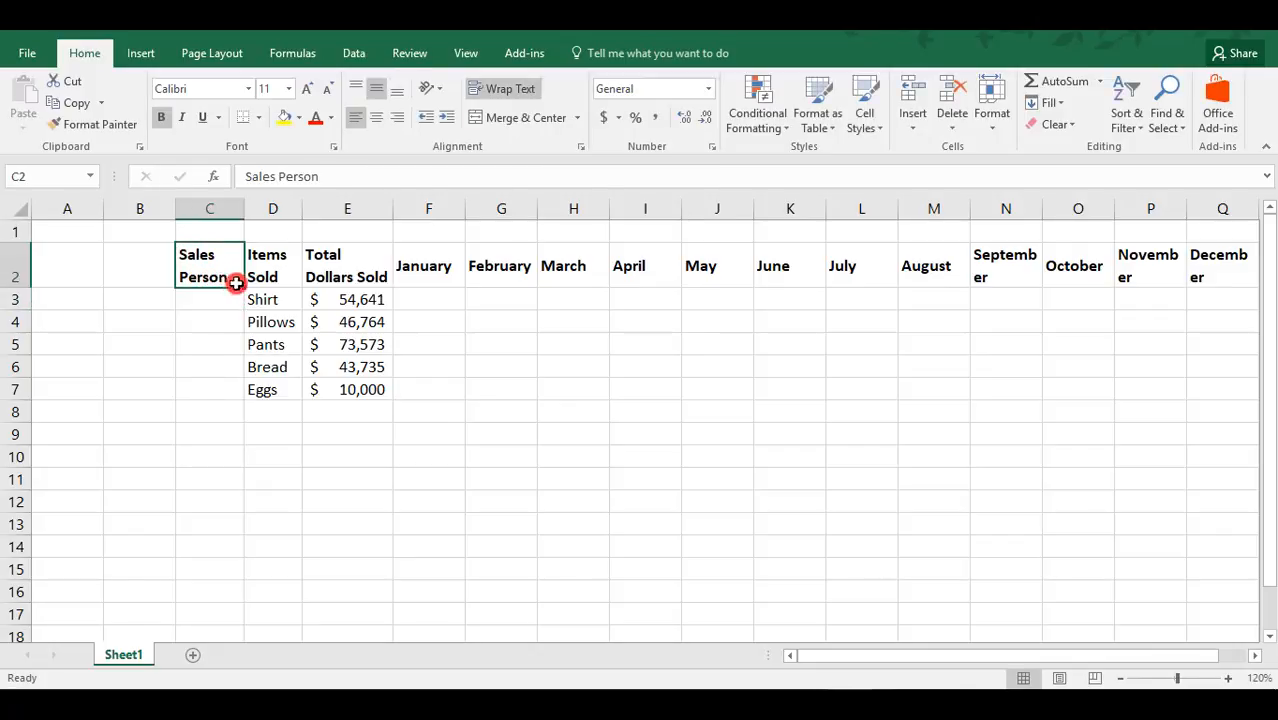
left_click_drag(244, 290, 244, 398)
- Remove the bold formatting from the salesperson names in C3:C7
left_click(200, 297)
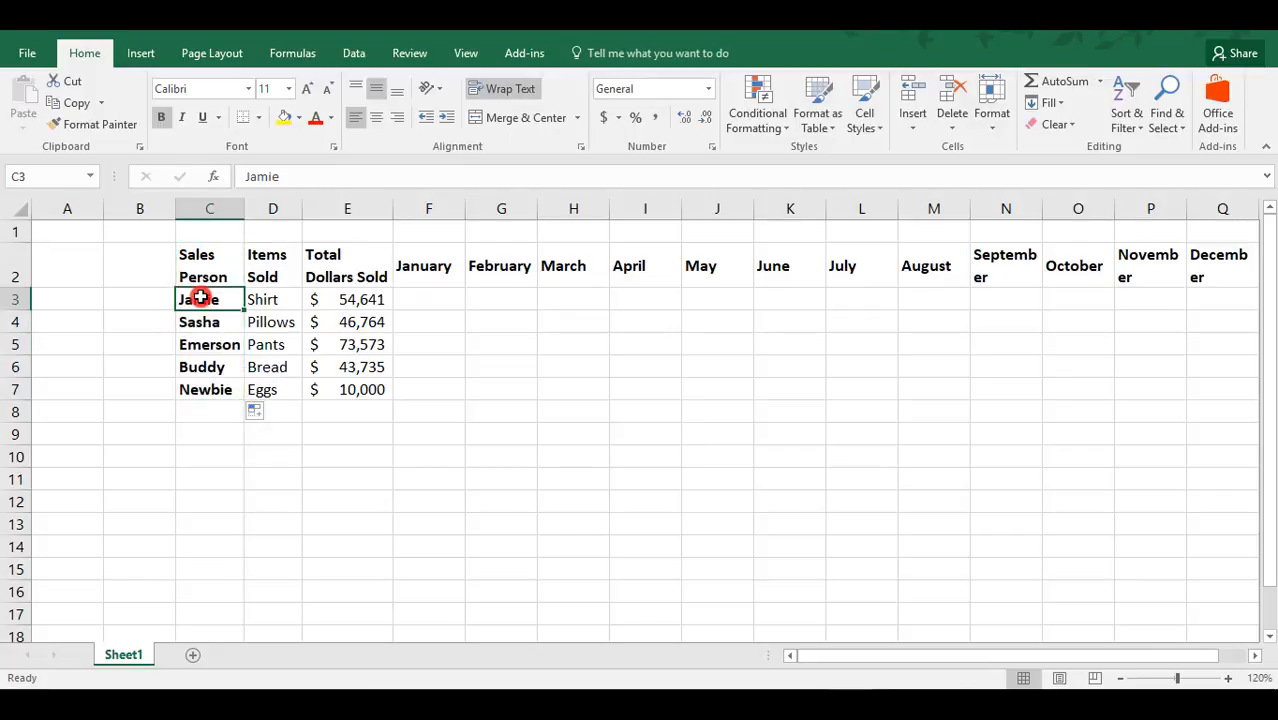
key("shift+Down")
key("shift+Down")
key("shift+Down")
key("shift+Down")
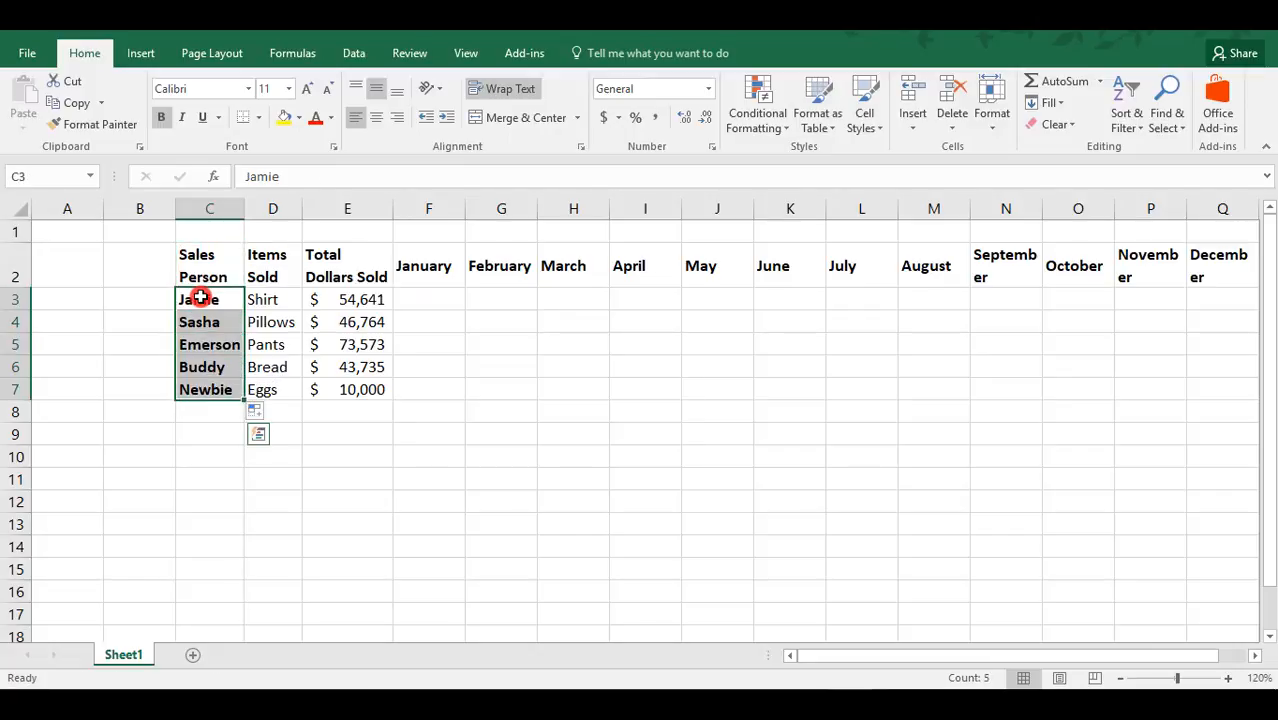
key("ctrl+b")
left_click(272, 300)
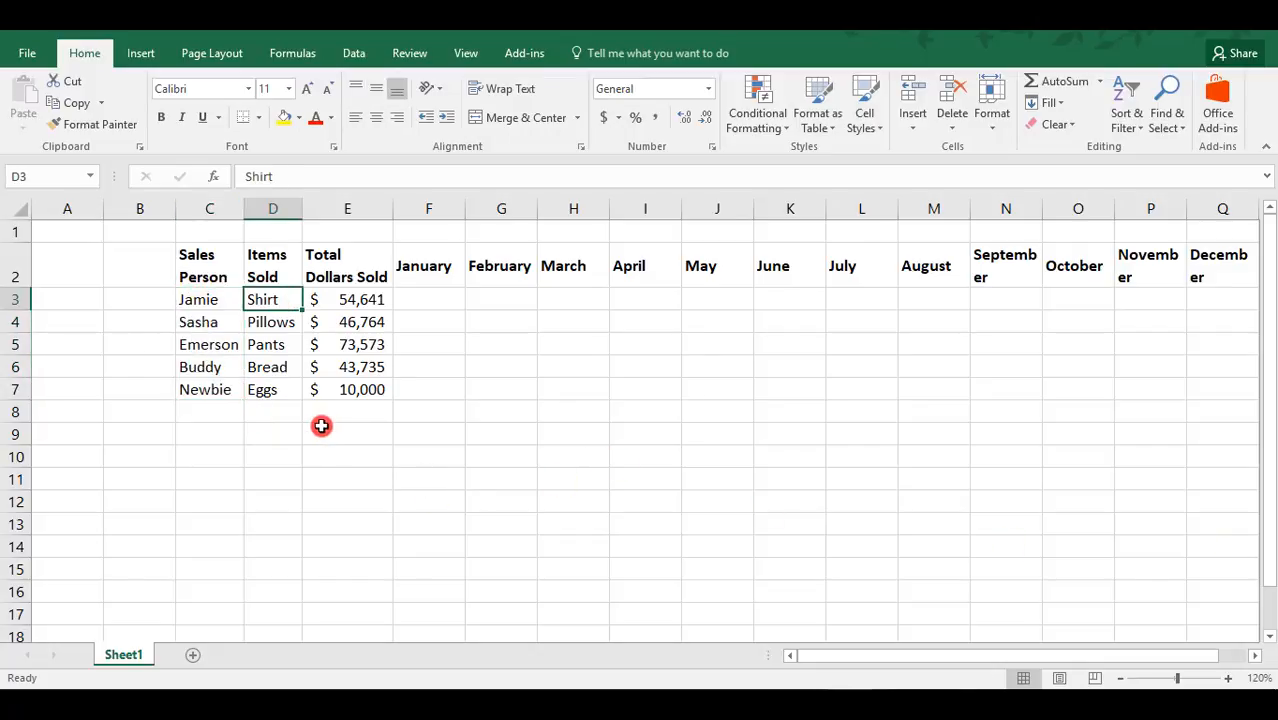
- Open the custom lists editor from the advanced Excel options
left_click(27, 55)
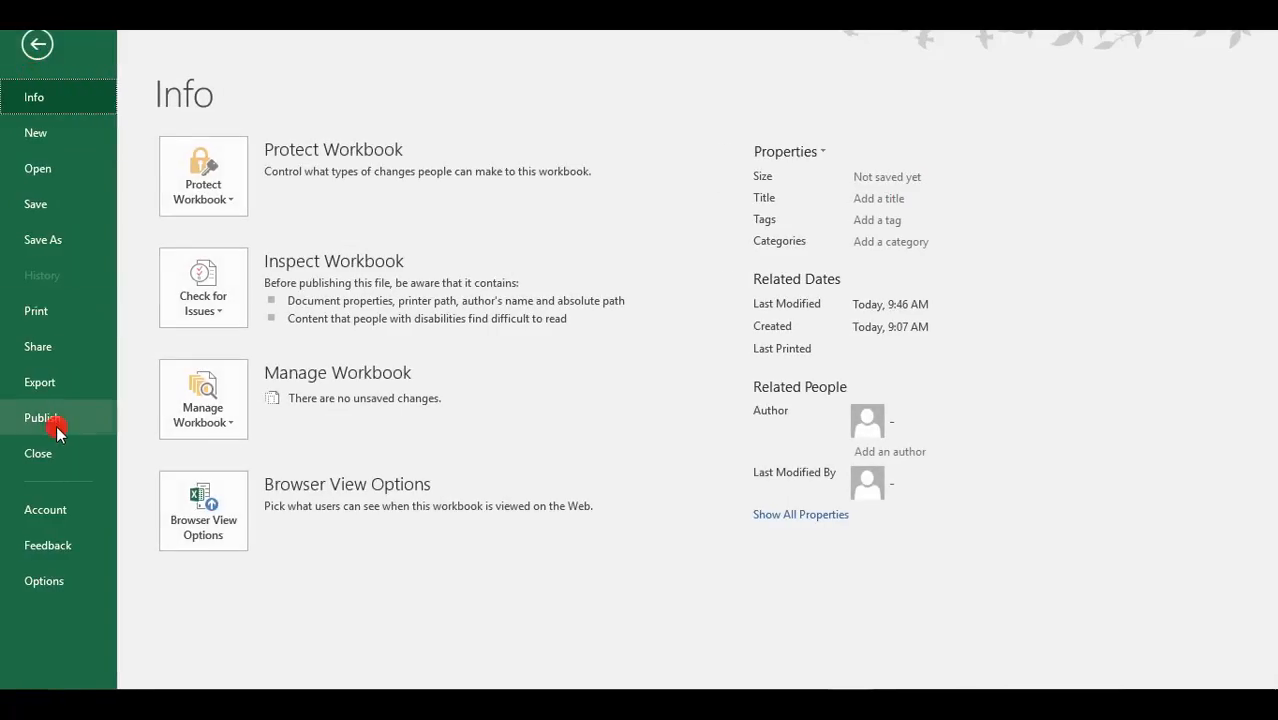
left_click(40, 584)
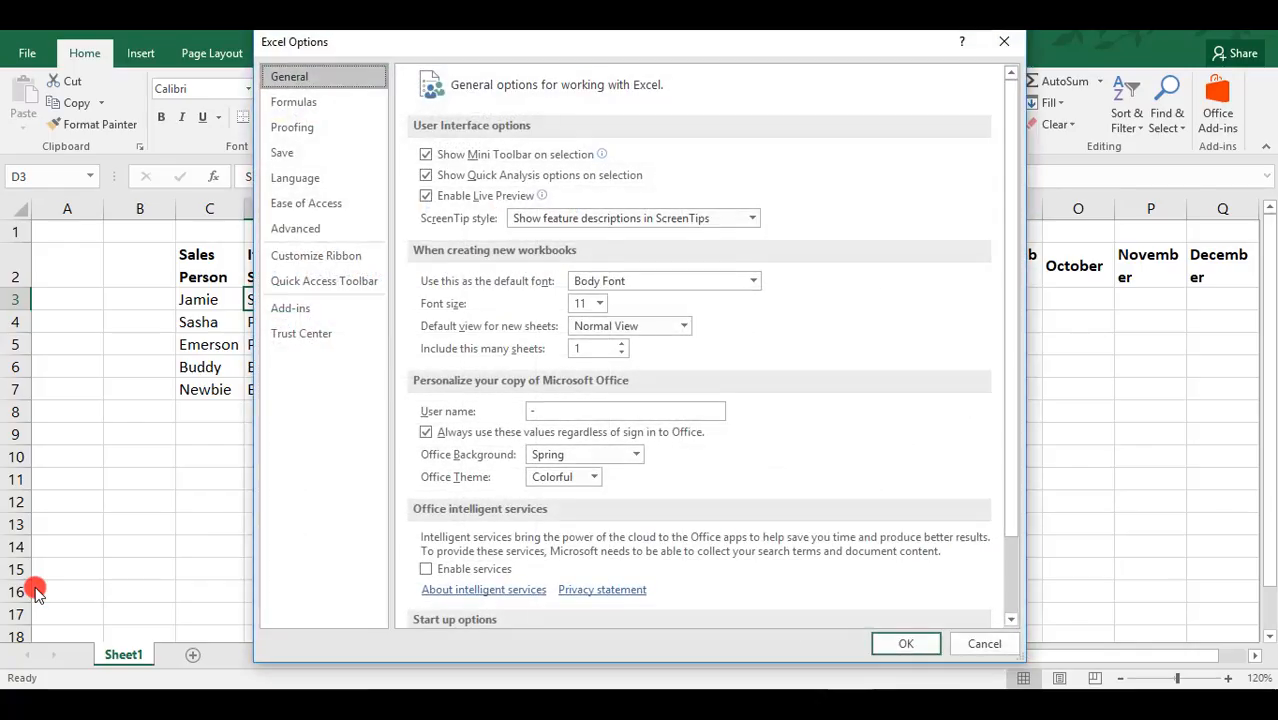
left_click(314, 229)
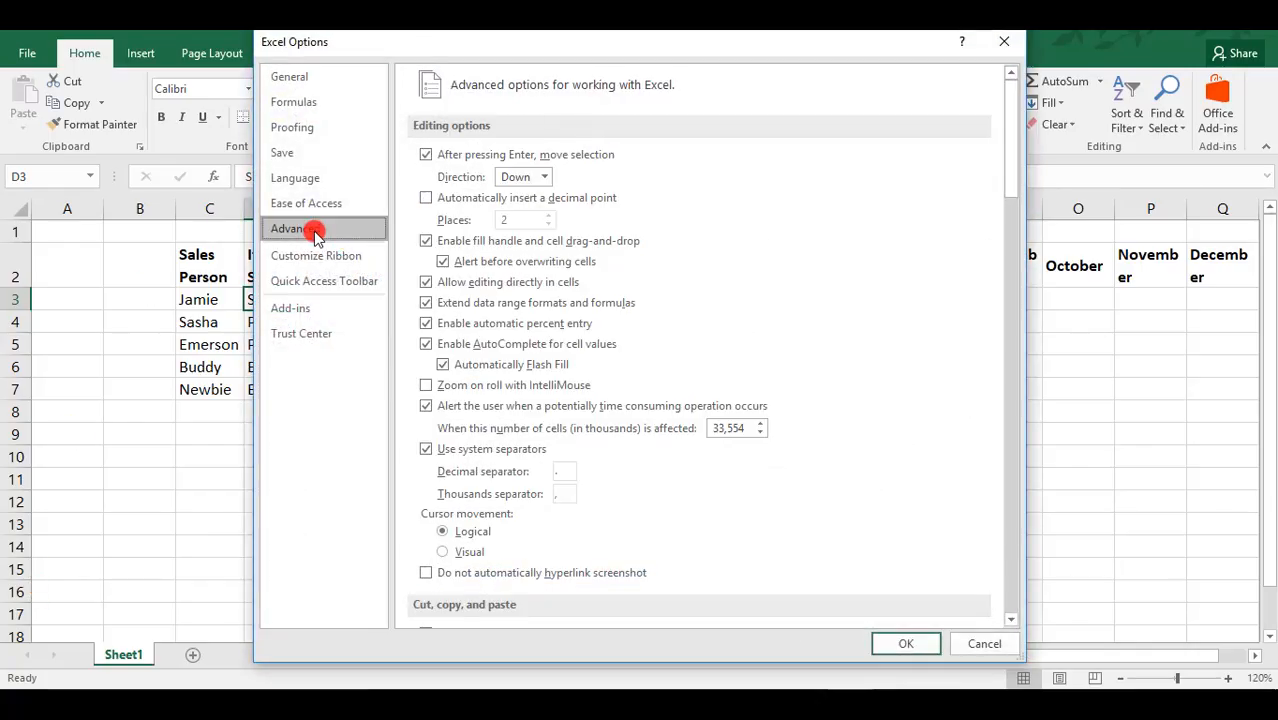
triple_click(1011, 574)
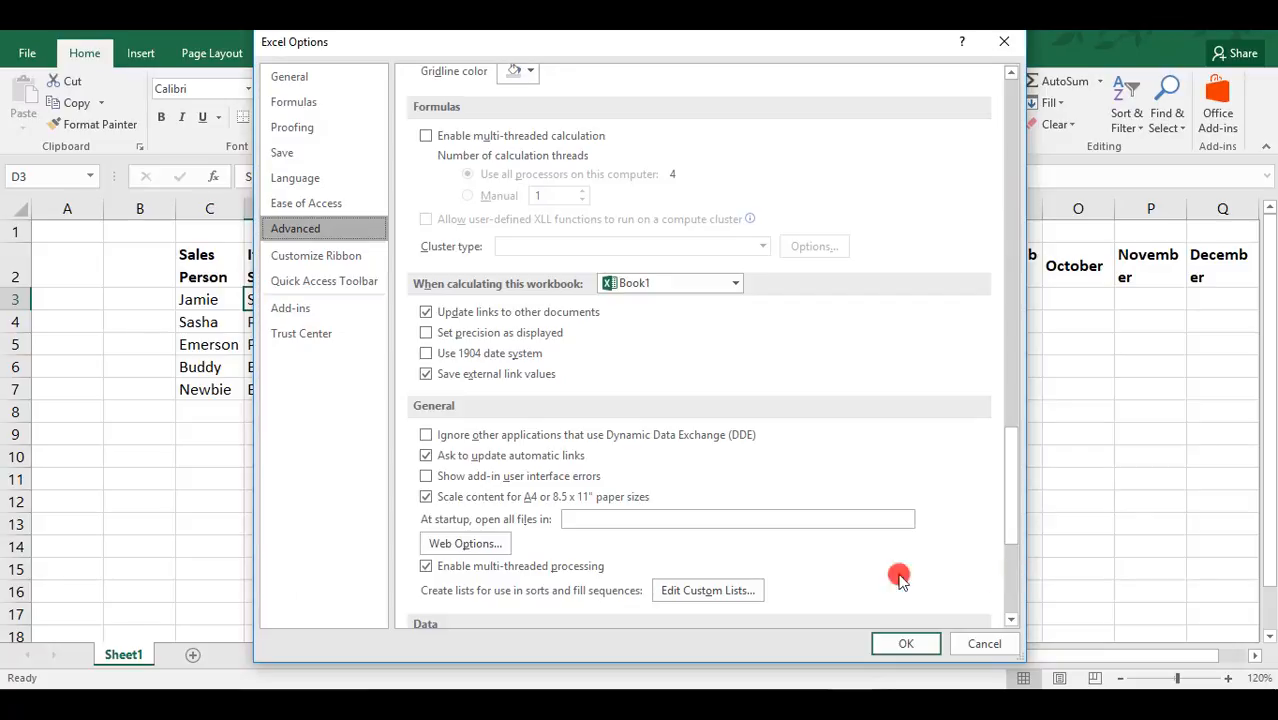
left_click(710, 590)
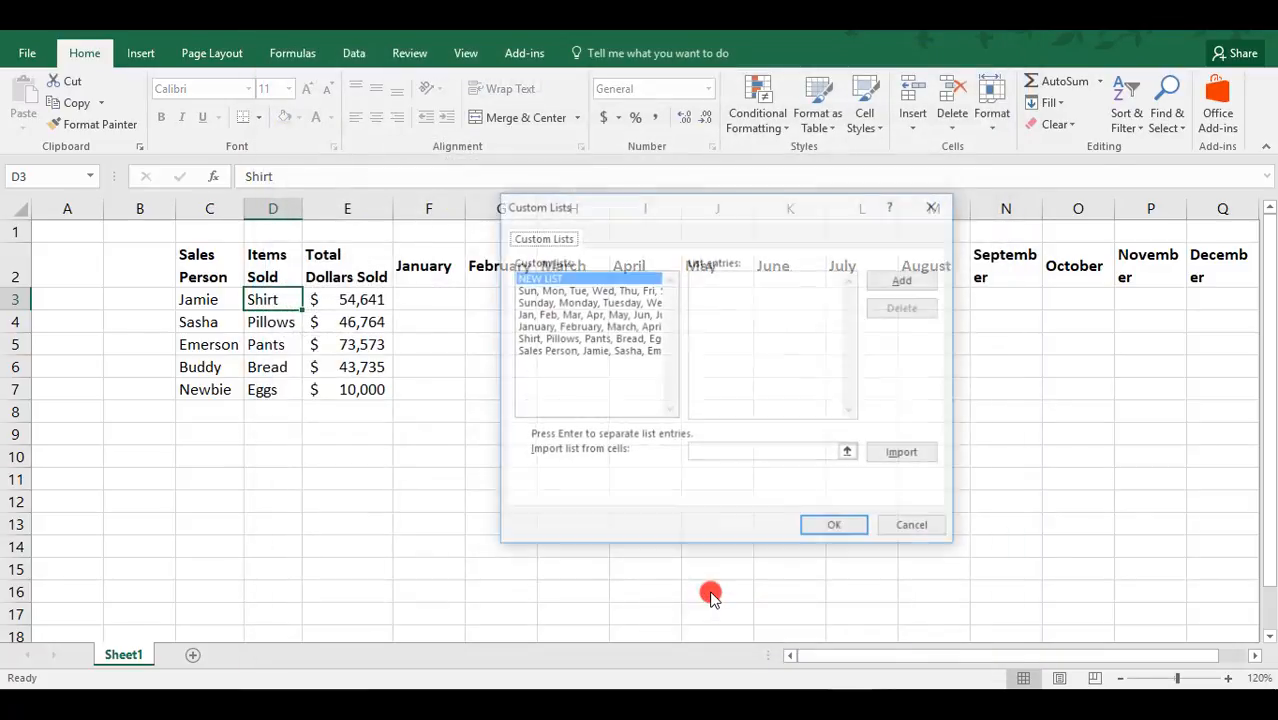
- View the entries of the built-in short weekday, full weekday and short month custom lists
left_click(535, 289)
left_click(541, 301)
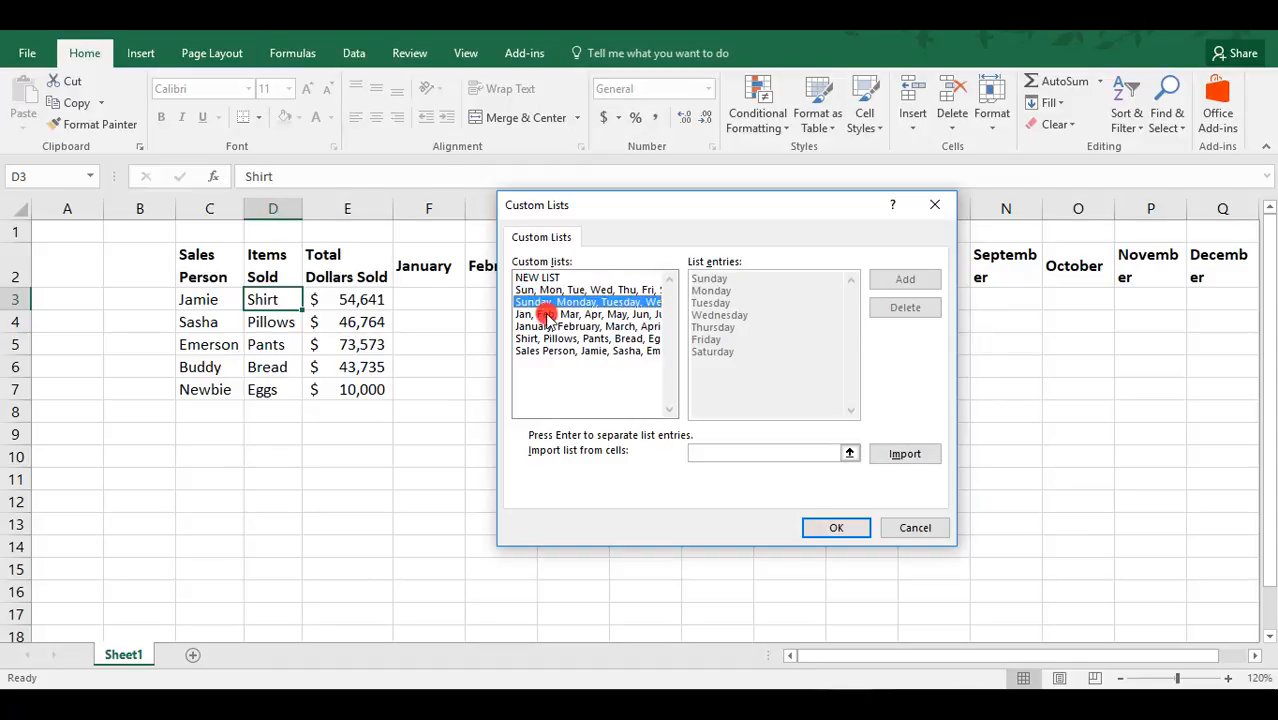
left_click(546, 315)
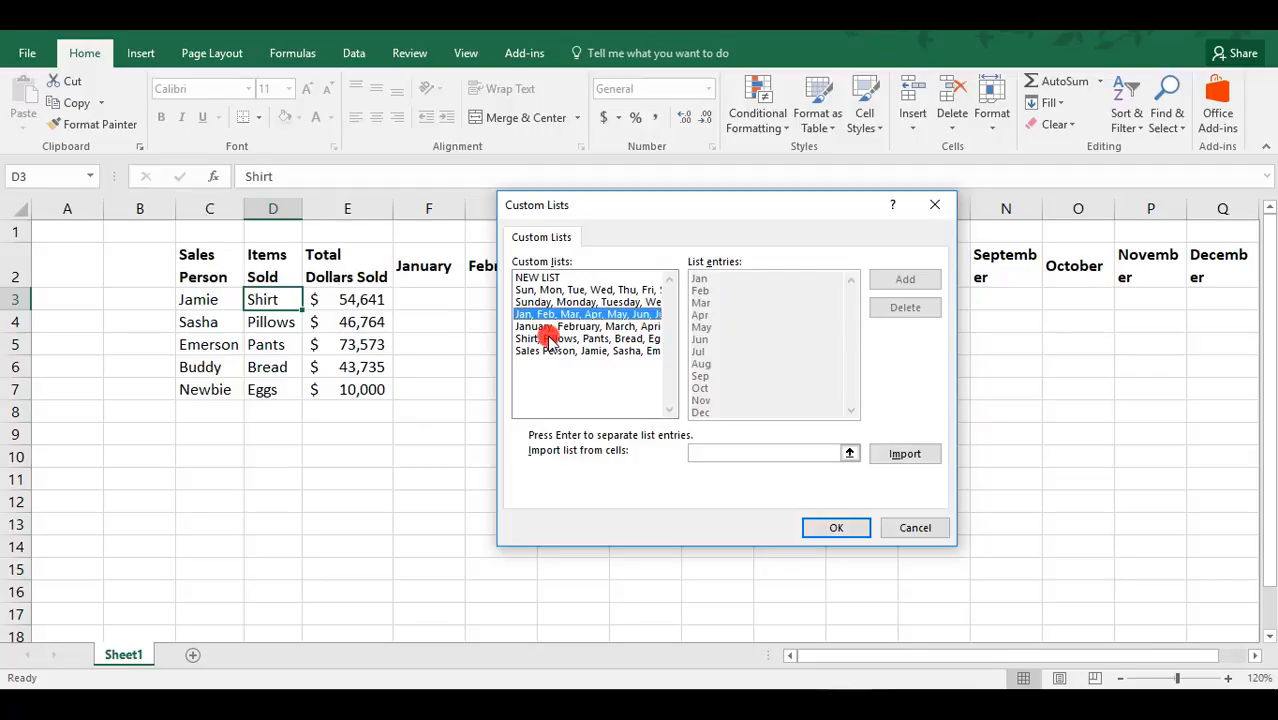
- Replace Eggs with Pasta in the custom list of items starting with Shirt, and save the options
left_click(549, 339)
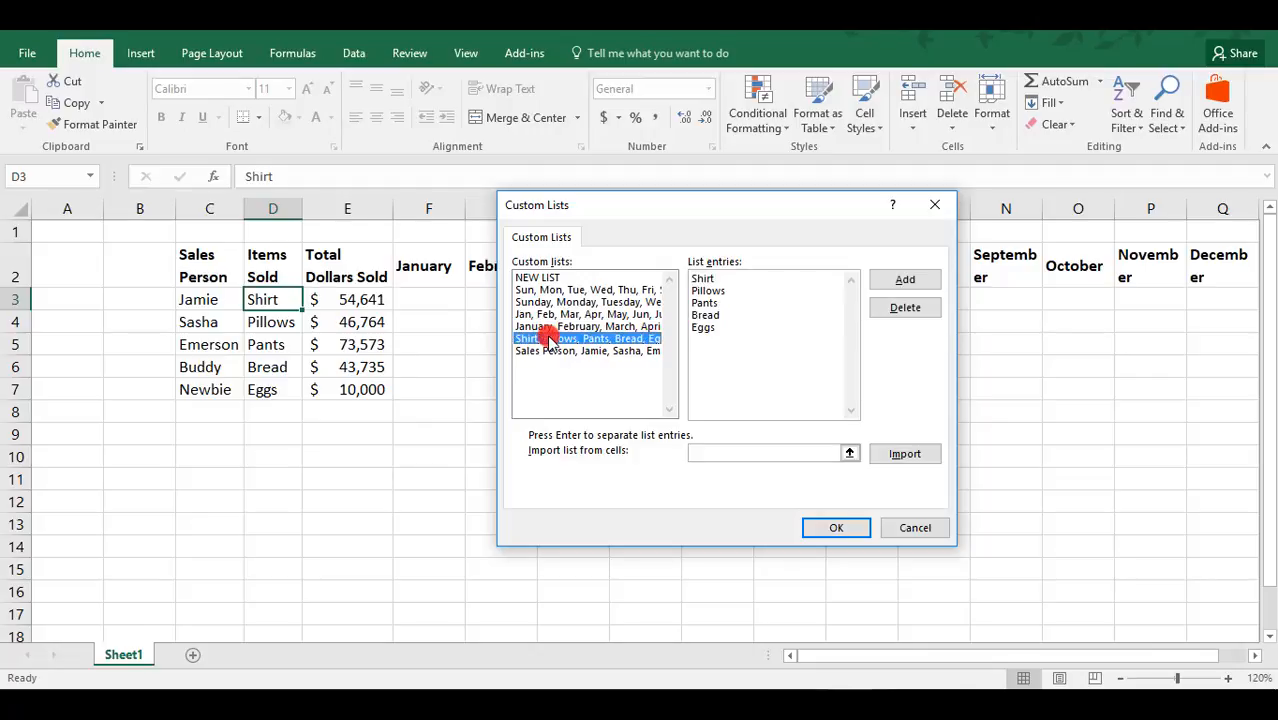
left_click(732, 334)
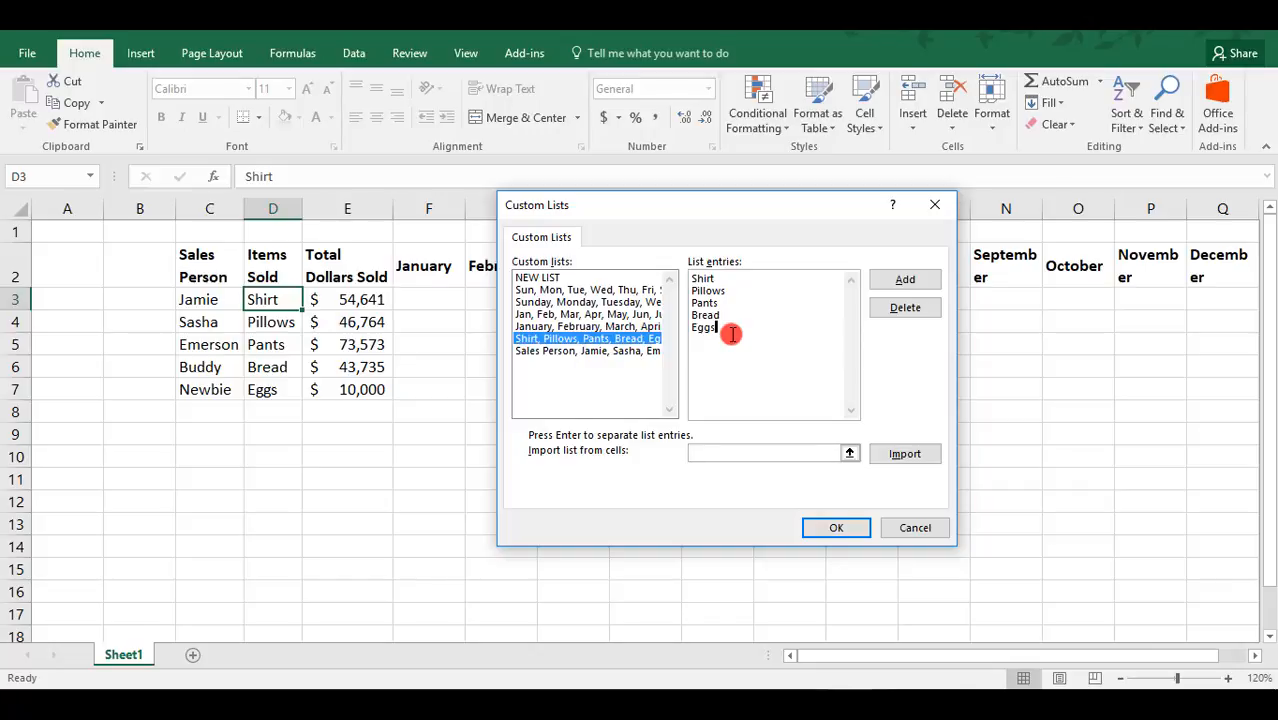
key("BackSpace")
key("BackSpace")
key("BackSpace")
key("BackSpace")
key("BackSpace")
type("Pasta")
left_click(833, 530)
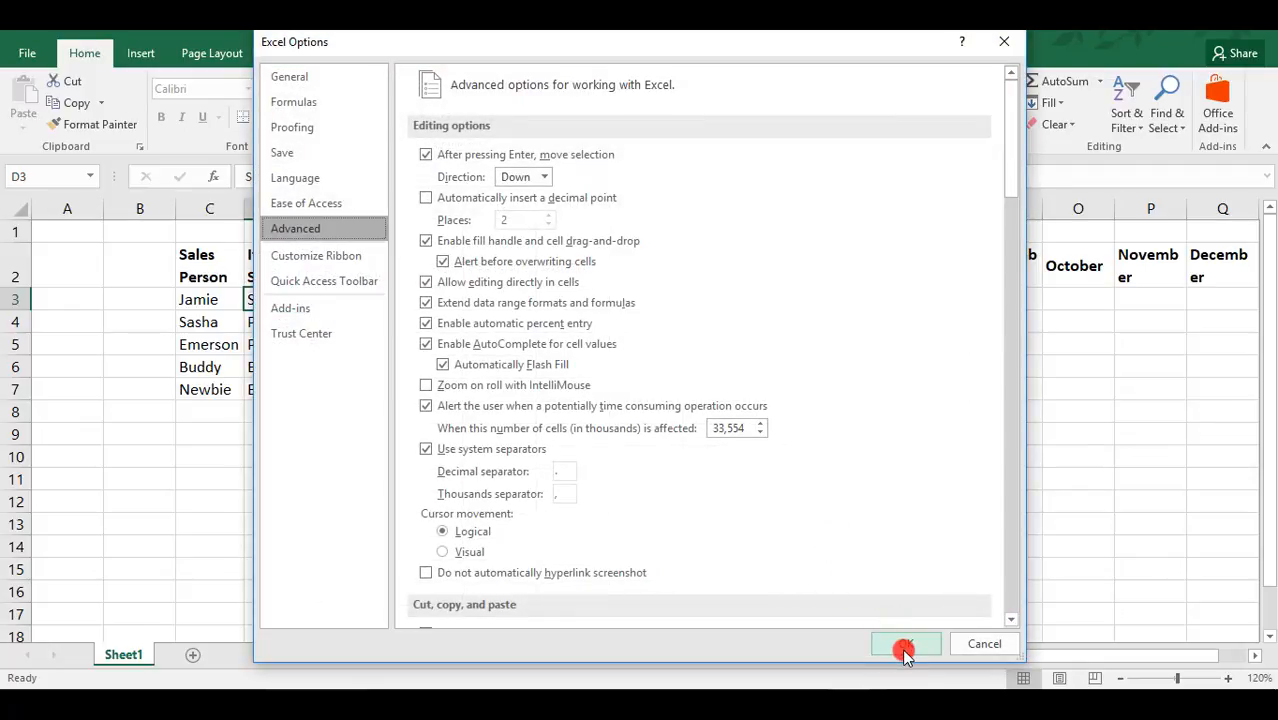
left_click(903, 645)
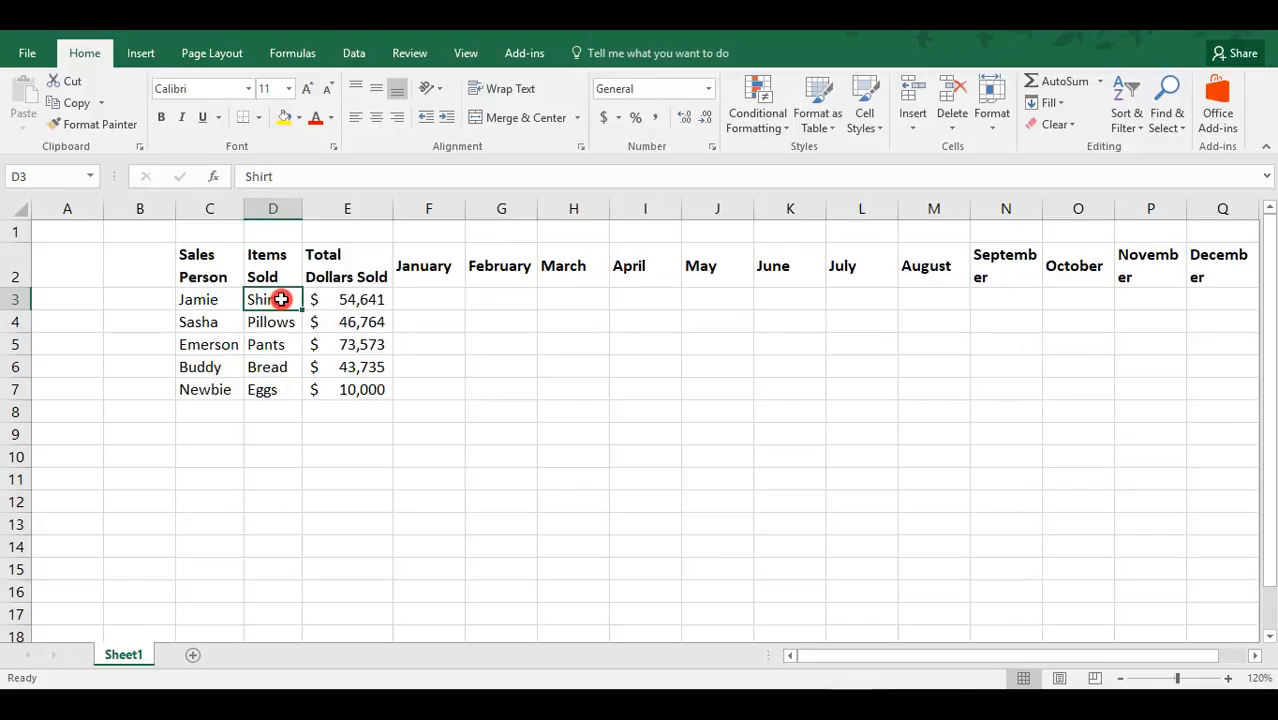
- Refill the items custom list from Shirt in D3 down to D7
left_click_drag(303, 309, 301, 392)
left_click(268, 389)
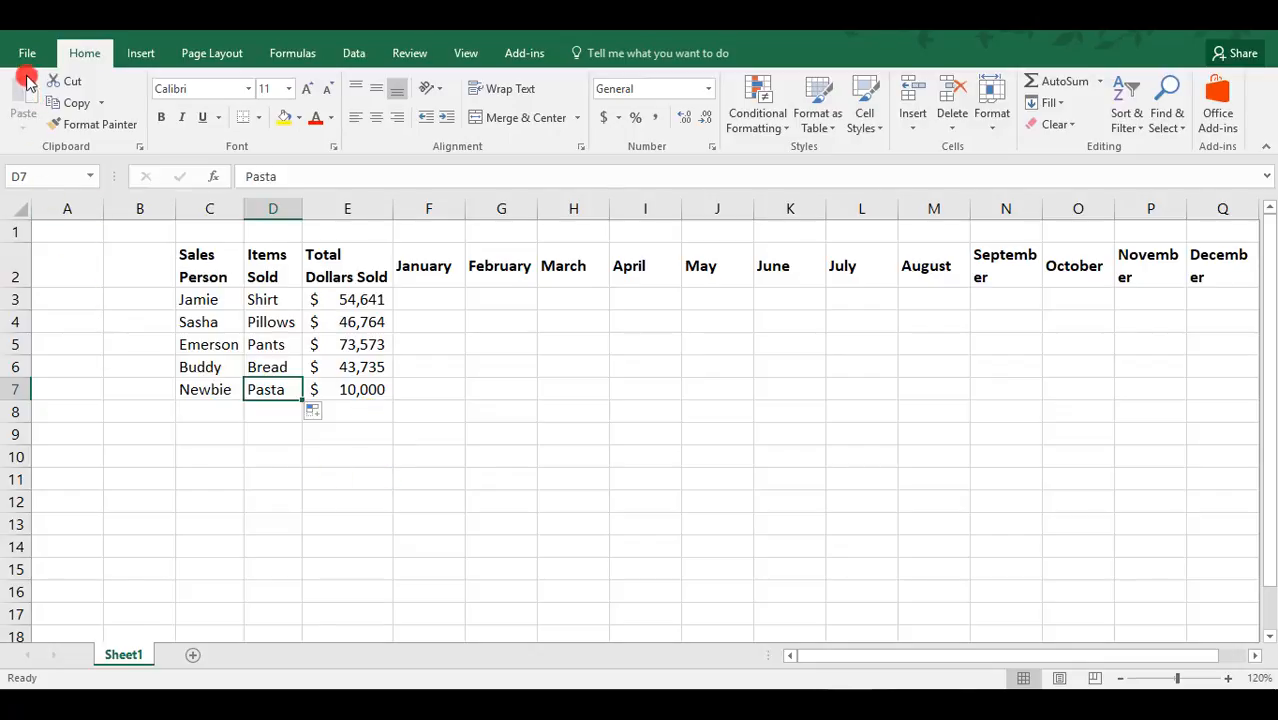
- Create a new blank workbook
left_click(24, 56)
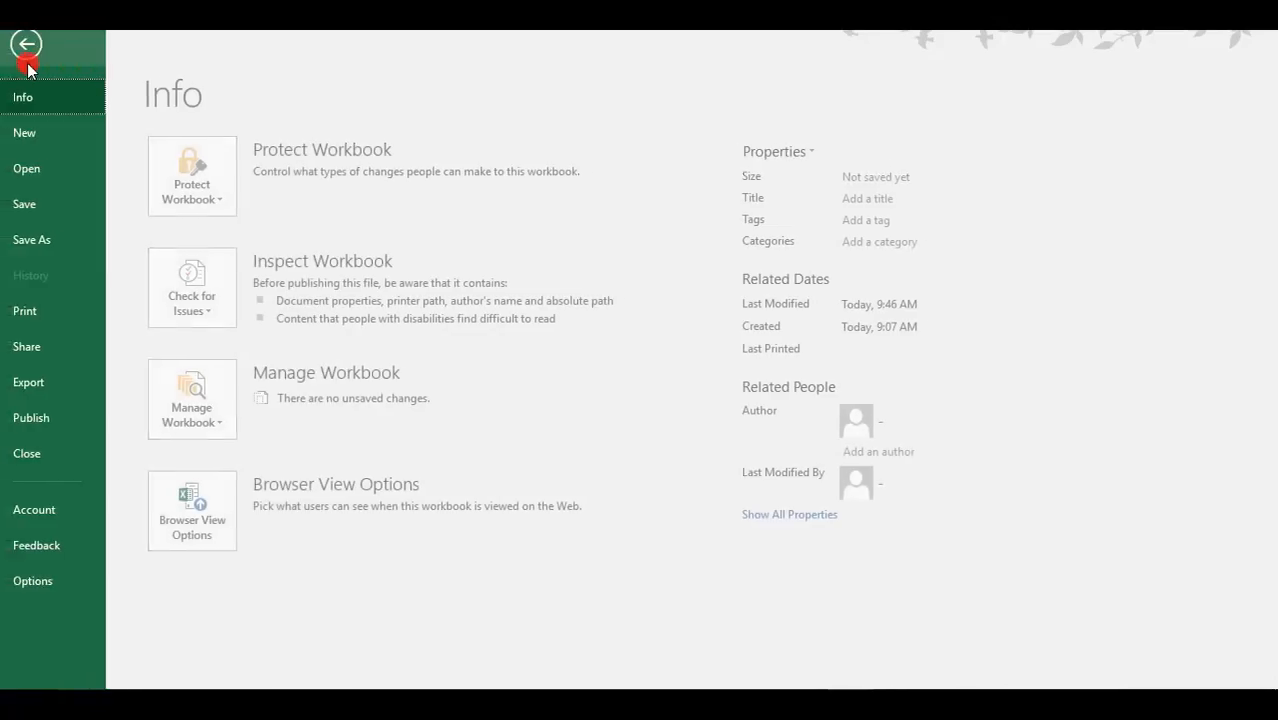
left_click(36, 134)
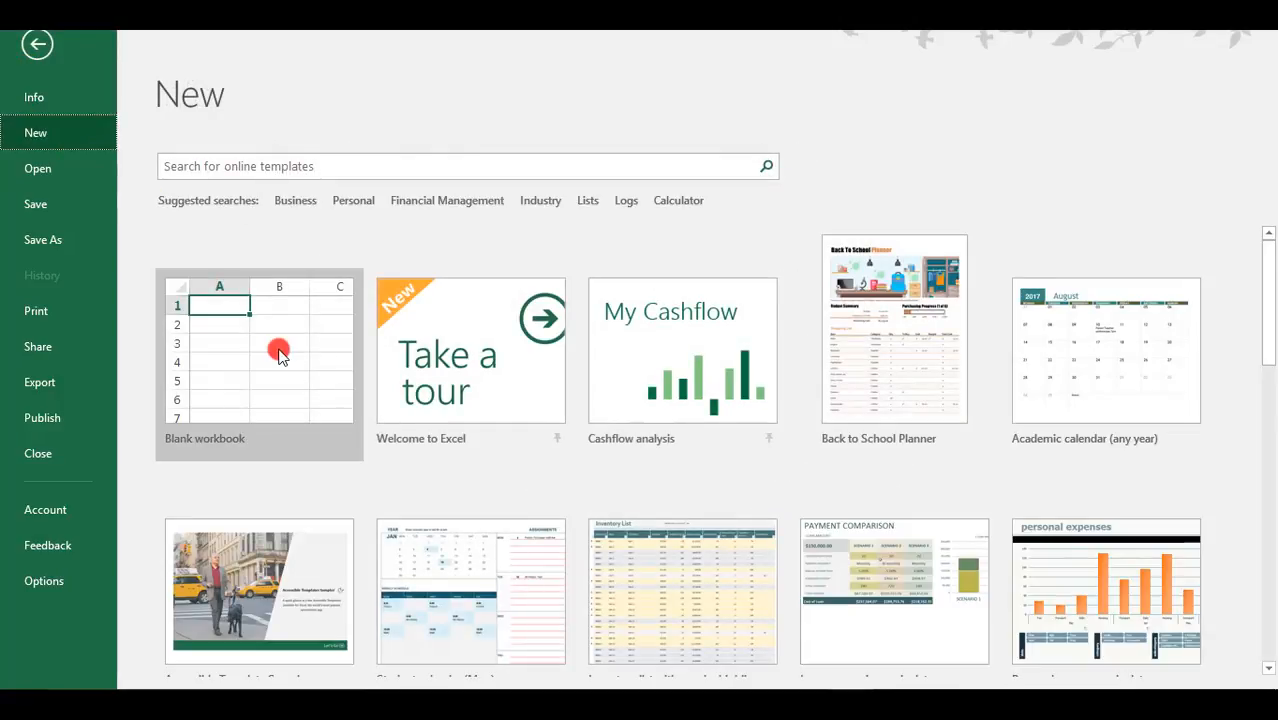
left_click(277, 349)
- Enter Sales Person in D5 and fill the custom list of salesperson names down to D10
left_click(213, 293)
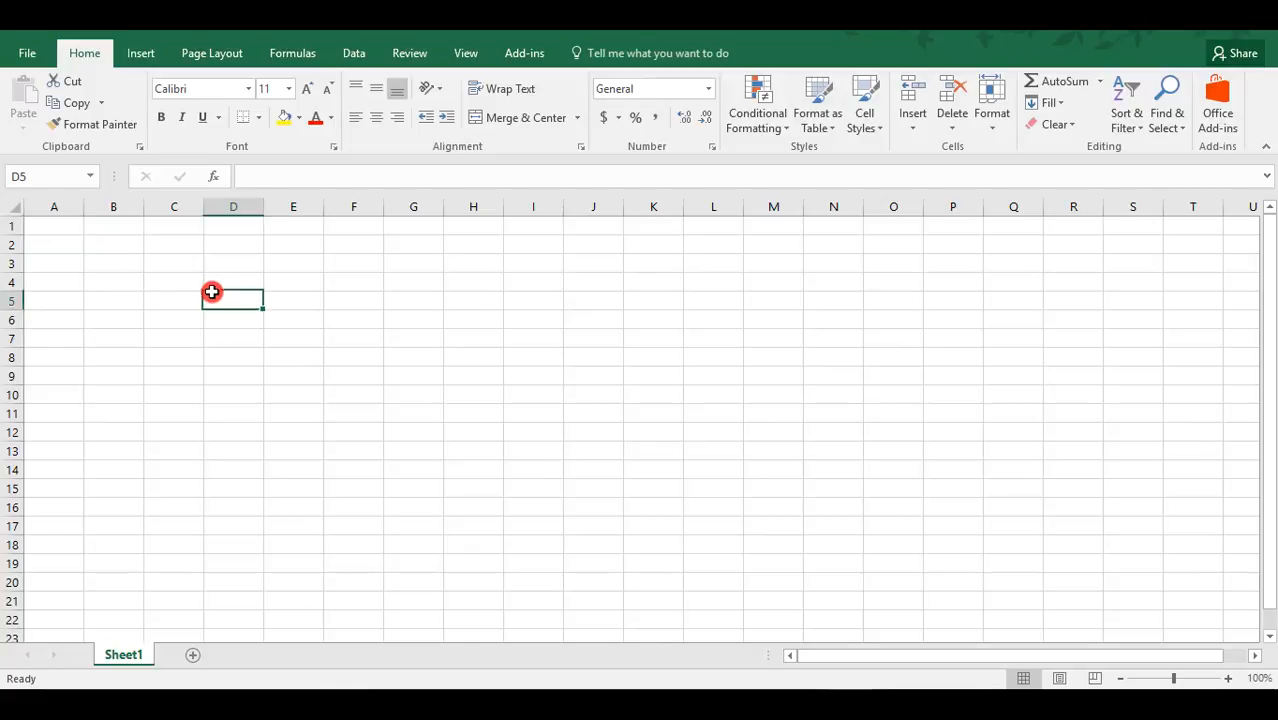
type("Sales Person")
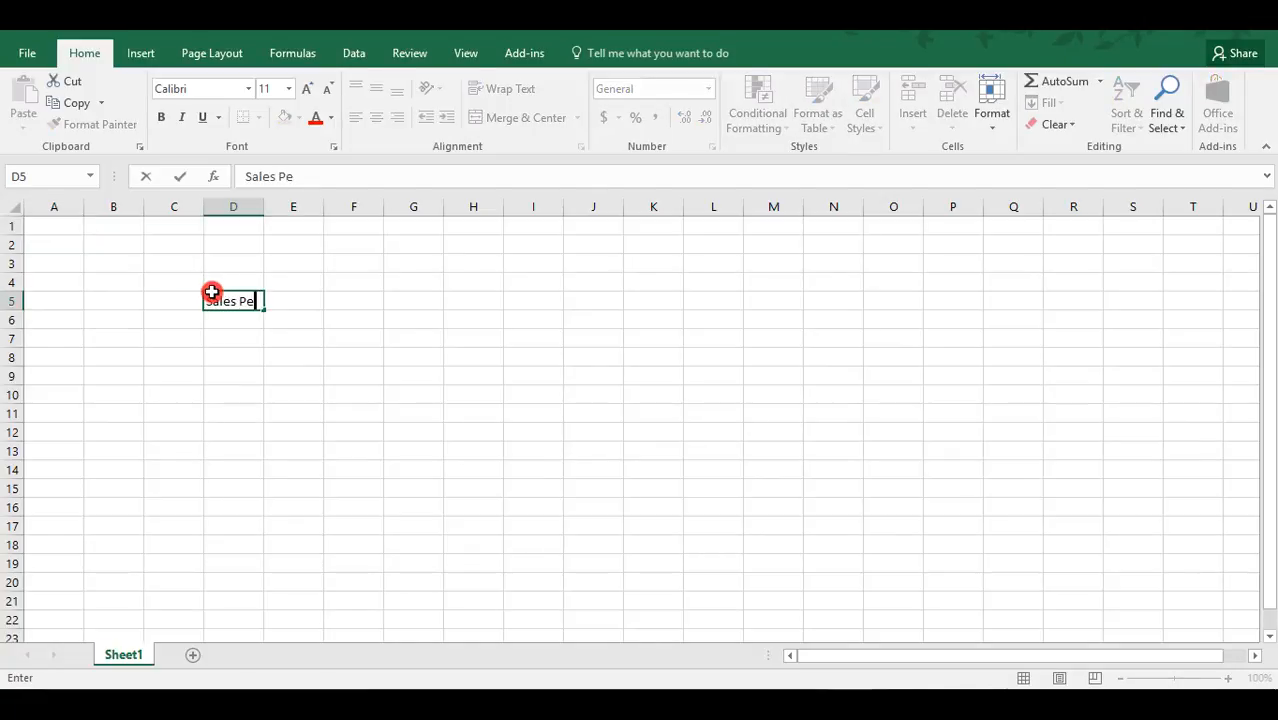
key("Return")
left_click(212, 293)
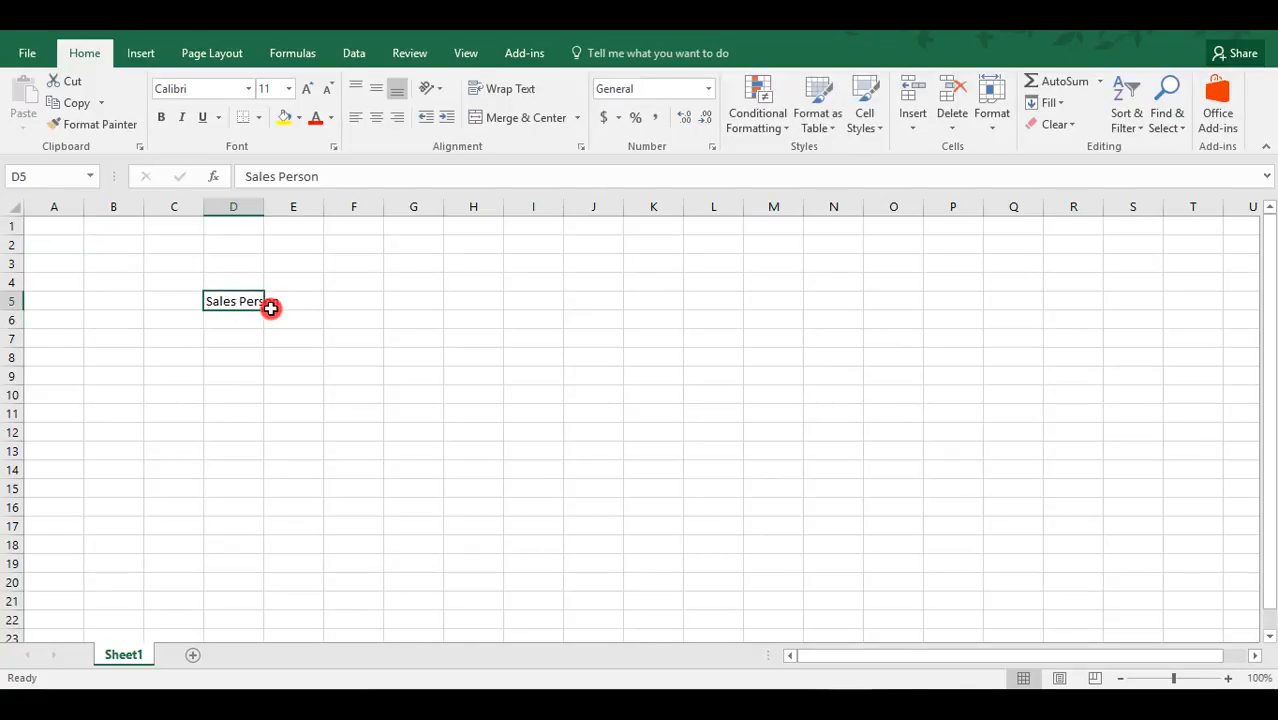
left_click_drag(264, 310, 261, 403)
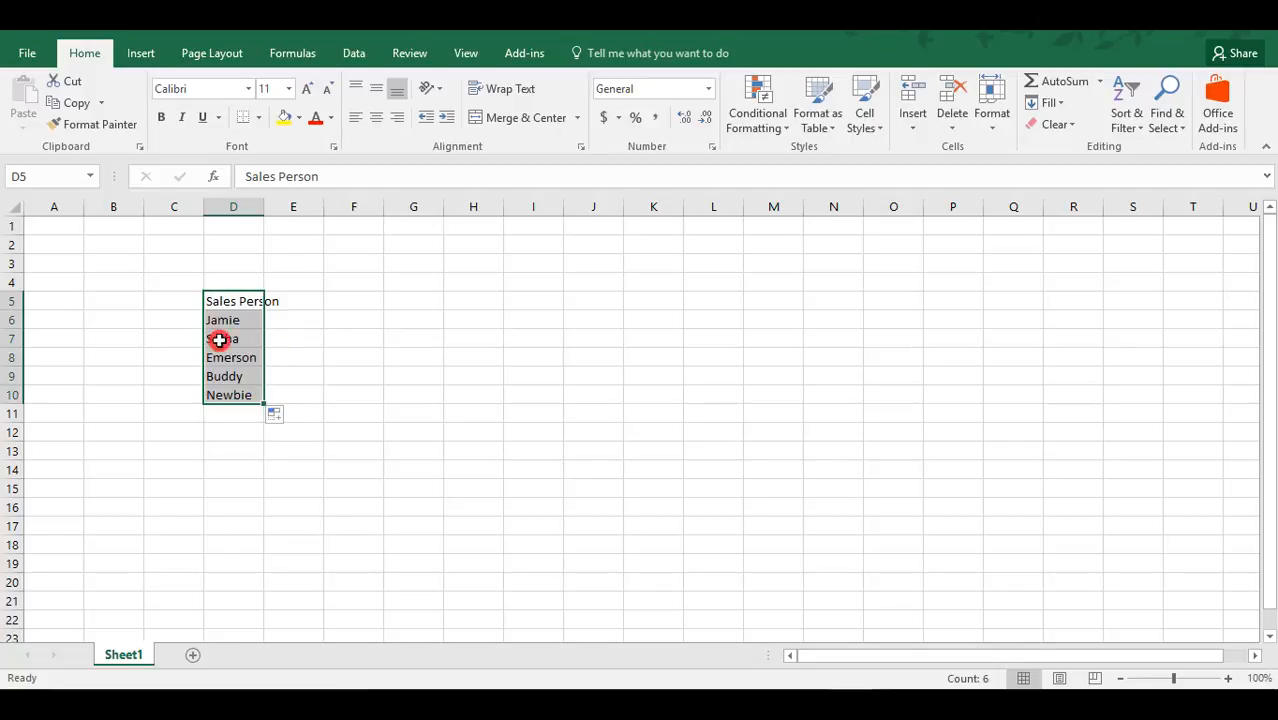
left_click(242, 317)
left_click(240, 374)
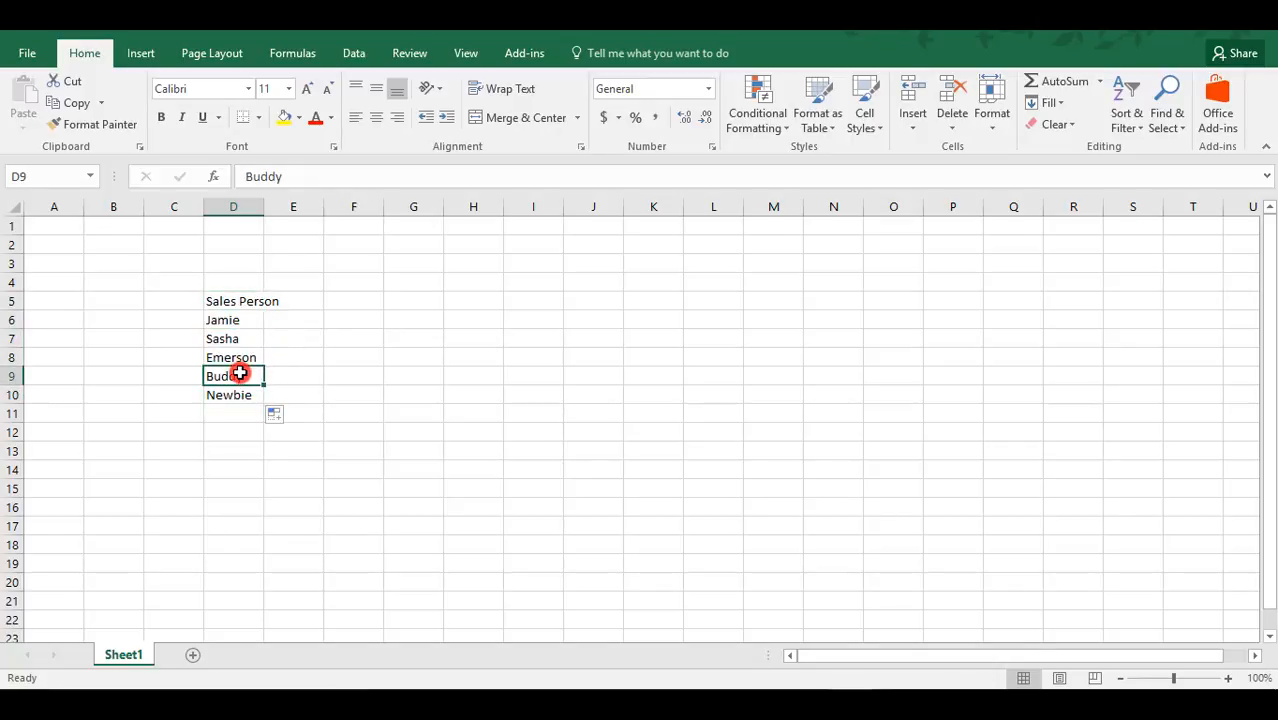